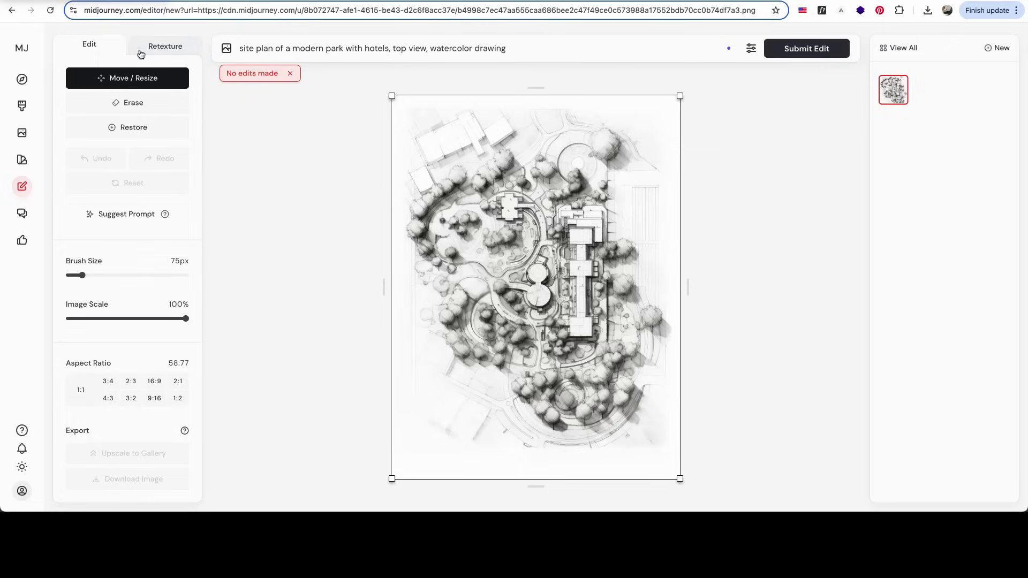
# Step: Retexture the pencil park site plan sketch and step through the four watercolor results
pyautogui.click(155, 44)
pyautogui.click(812, 49)
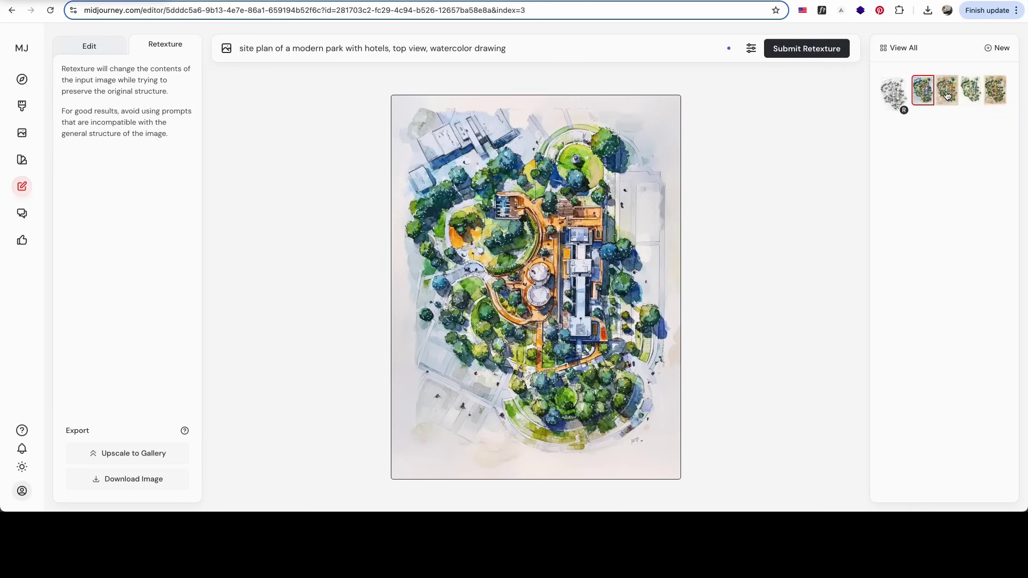
pyautogui.press('Right')
pyautogui.press('Right')
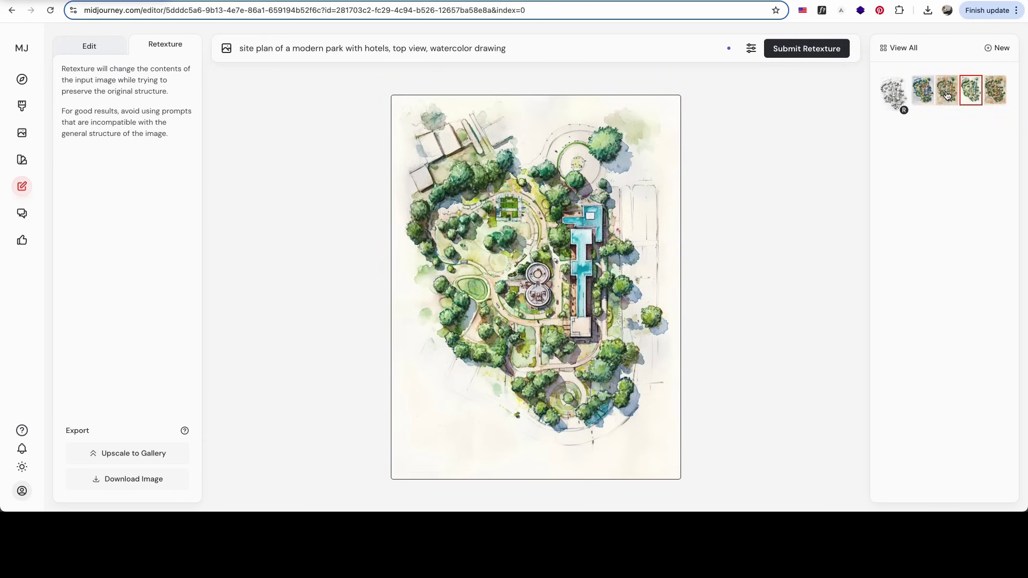
pyautogui.press('Right')
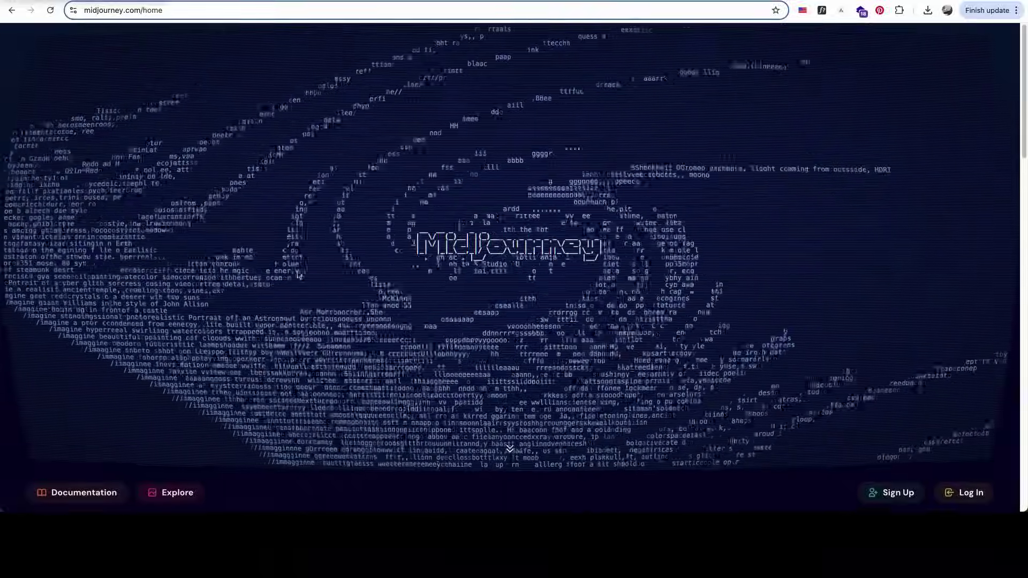
# Step: Log in to Midjourney by authorizing the Discord account
pyautogui.click(962, 494)
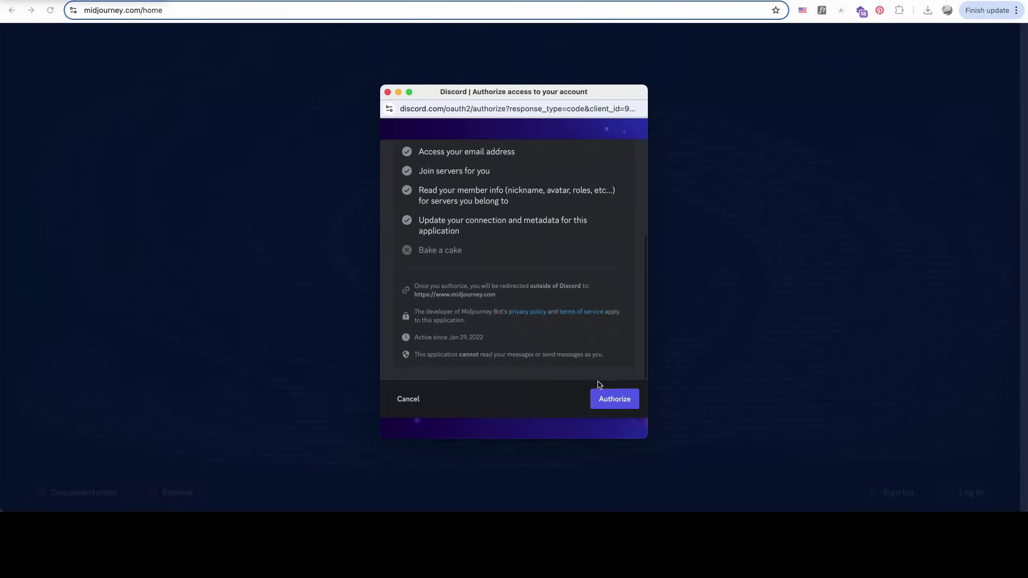
pyautogui.click(602, 395)
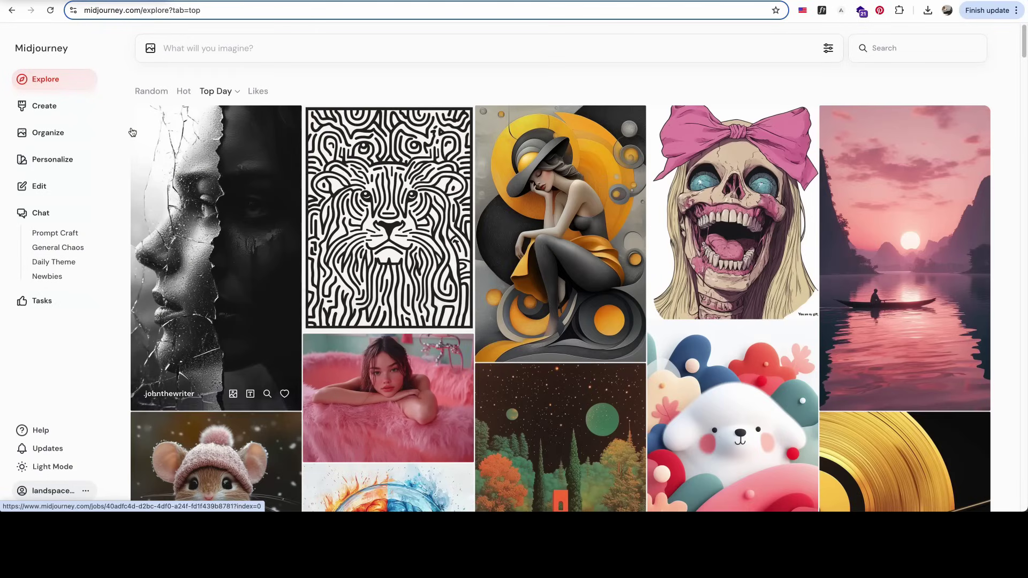
# Step: Open the editor in retexture mode and upload the park site plan sketch
pyautogui.click(63, 195)
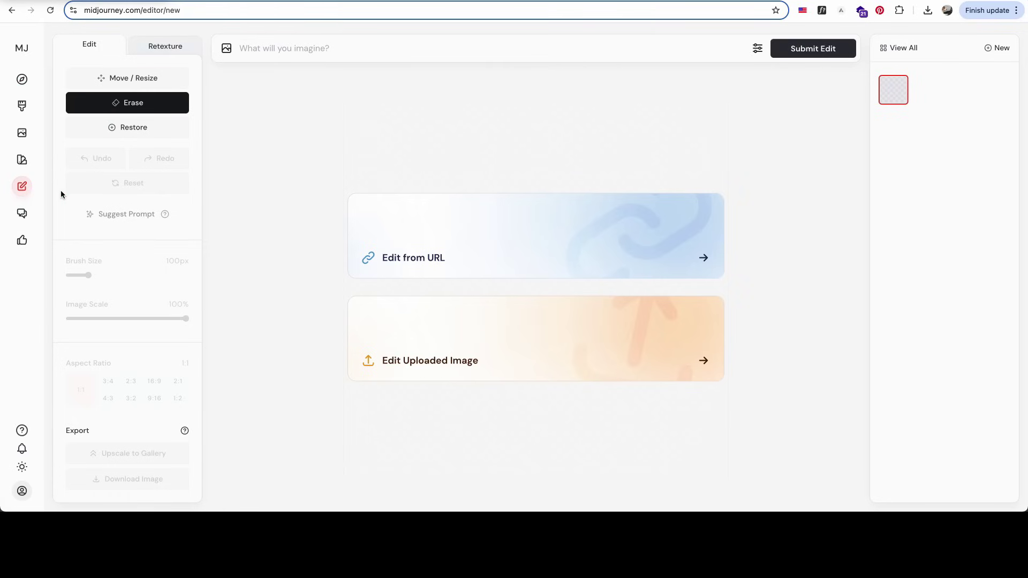
pyautogui.click(184, 44)
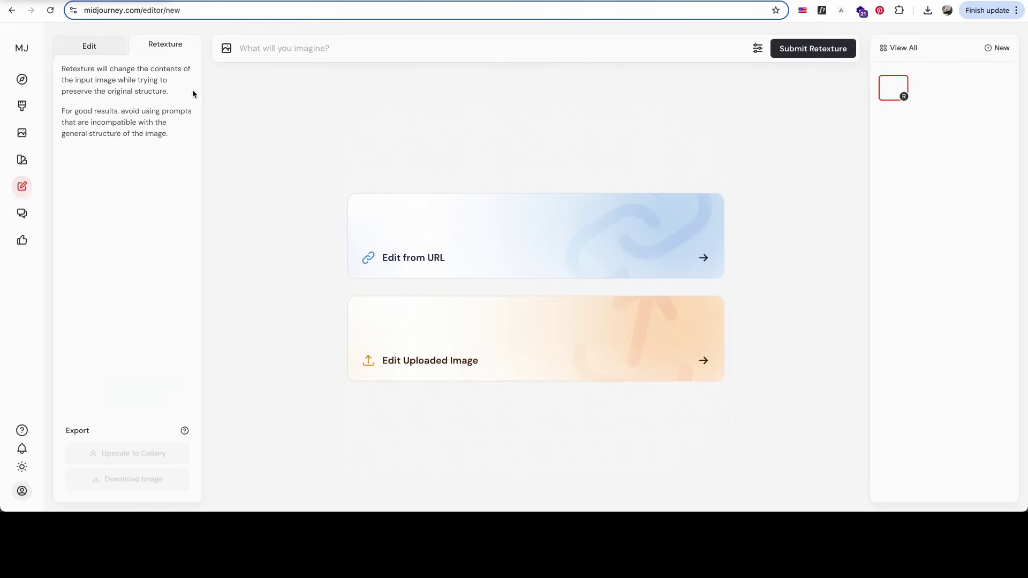
pyautogui.click(402, 355)
pyautogui.doubleClick(251, 160)
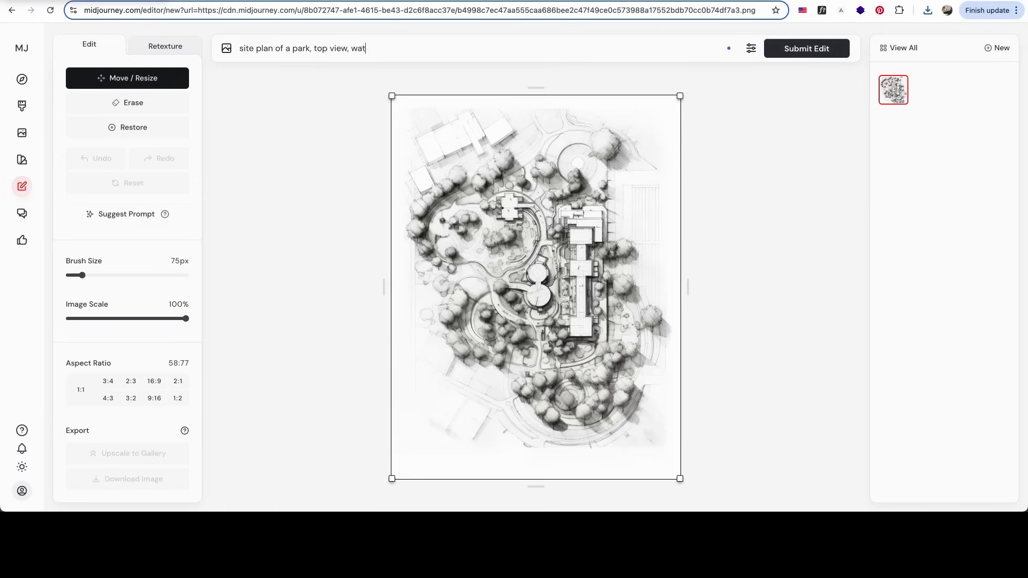
# Step: Change the prompt to 'modern park with hotels' and set a portrait 3:4 image size
pyautogui.doubleClick(300, 48)
pyautogui.write('modern park with hotels')
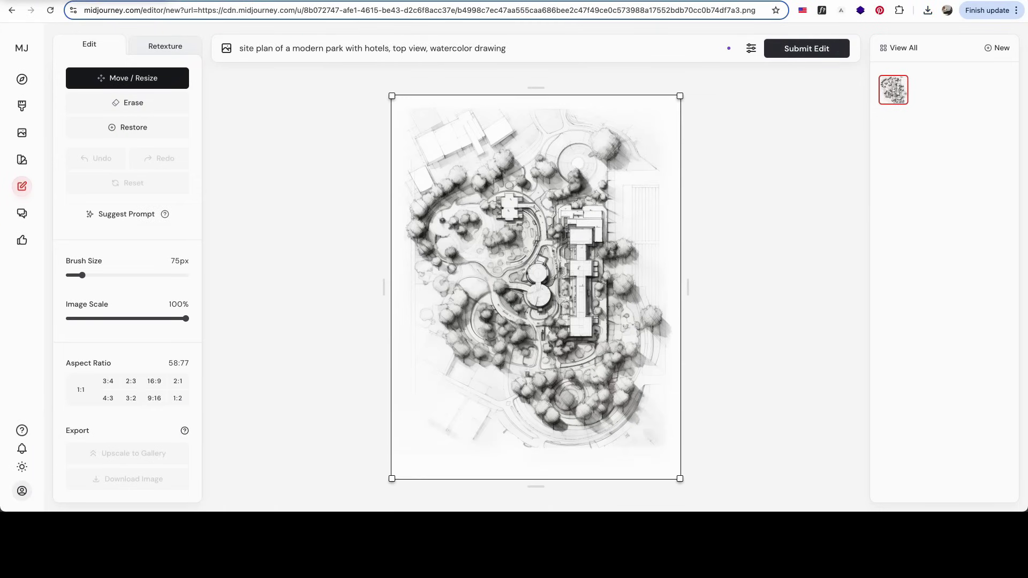
pyautogui.click(751, 48)
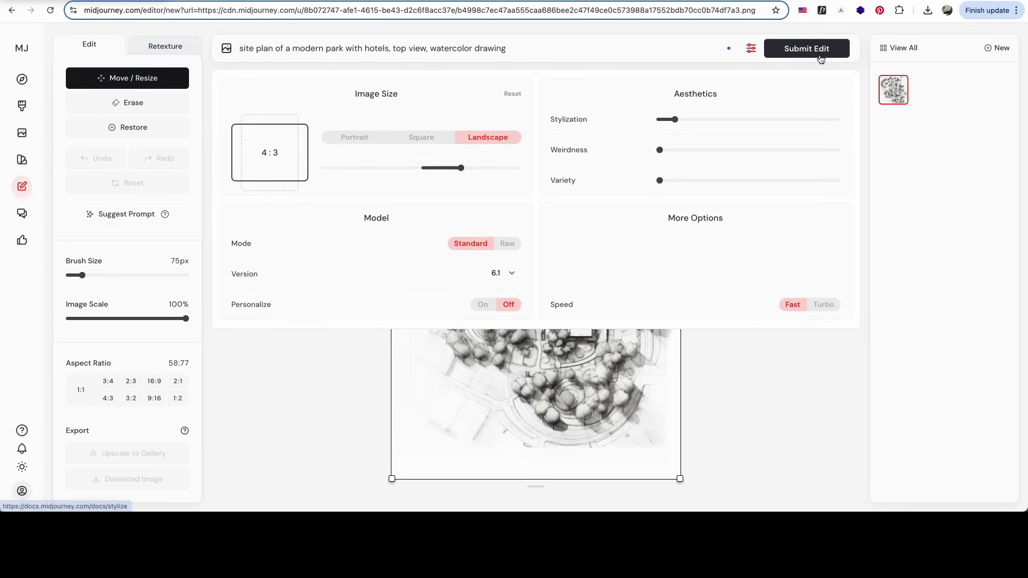
pyautogui.click(351, 137)
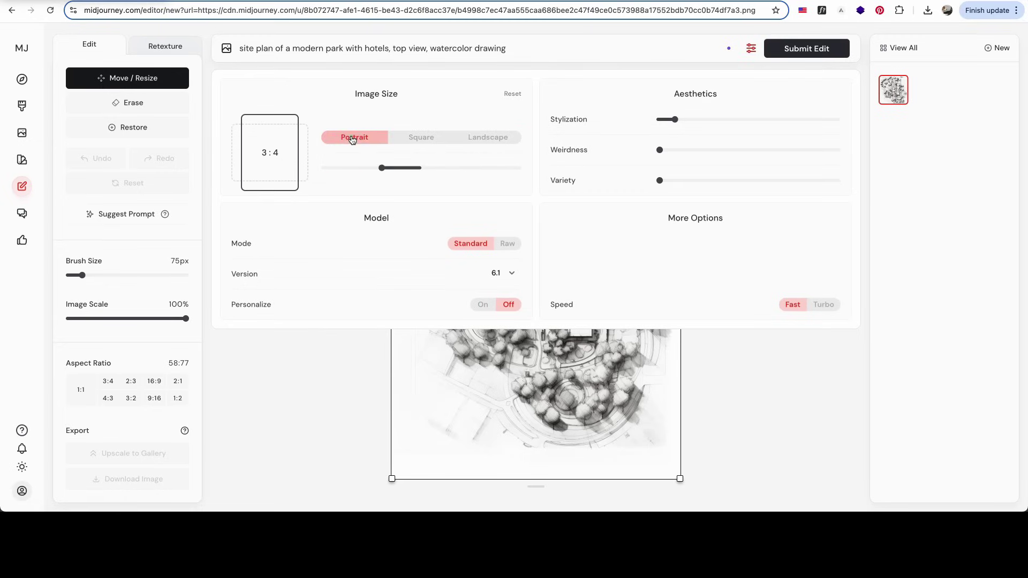
pyautogui.click(797, 50)
# Step: Submit the watercolor retexture and compare the four park renderings against the original sketch
pyautogui.click(156, 46)
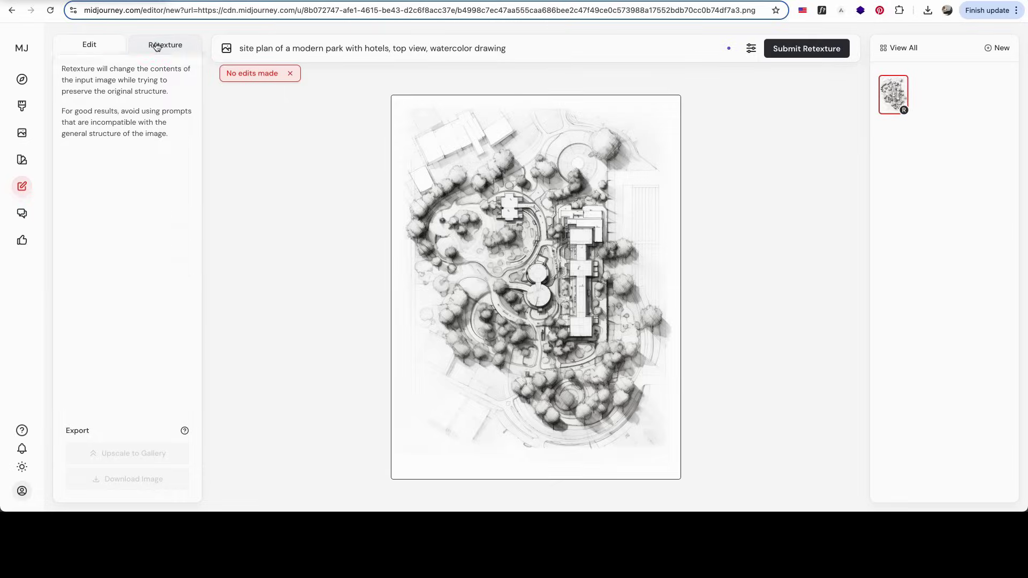
pyautogui.click(813, 49)
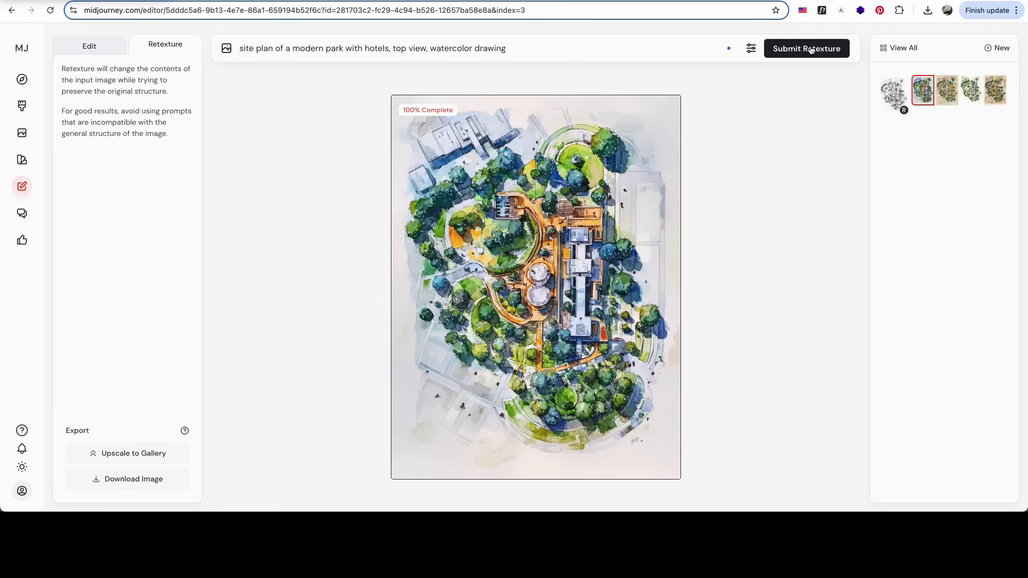
pyautogui.click(947, 95)
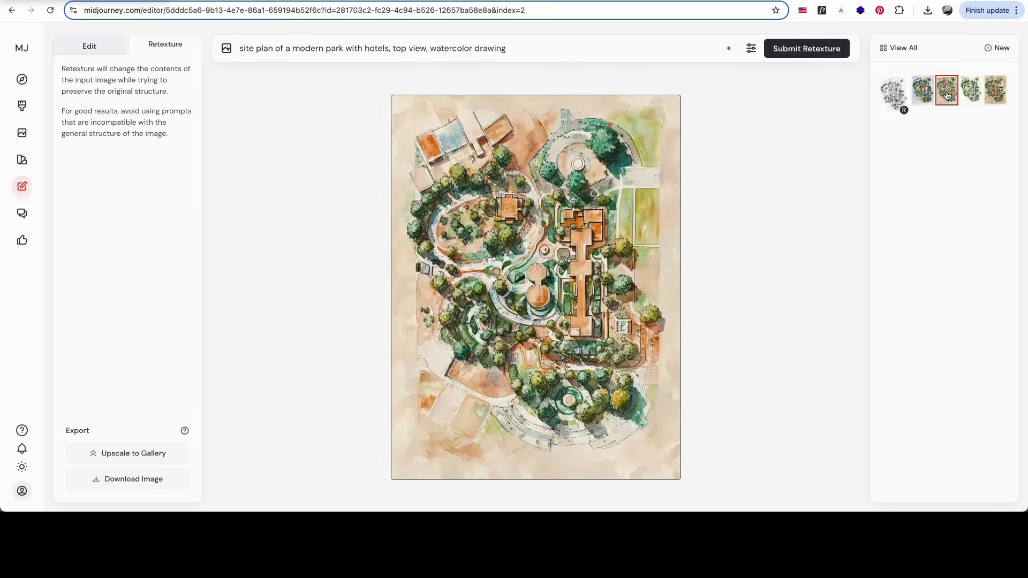
pyautogui.press('Right')
pyautogui.press('Right')
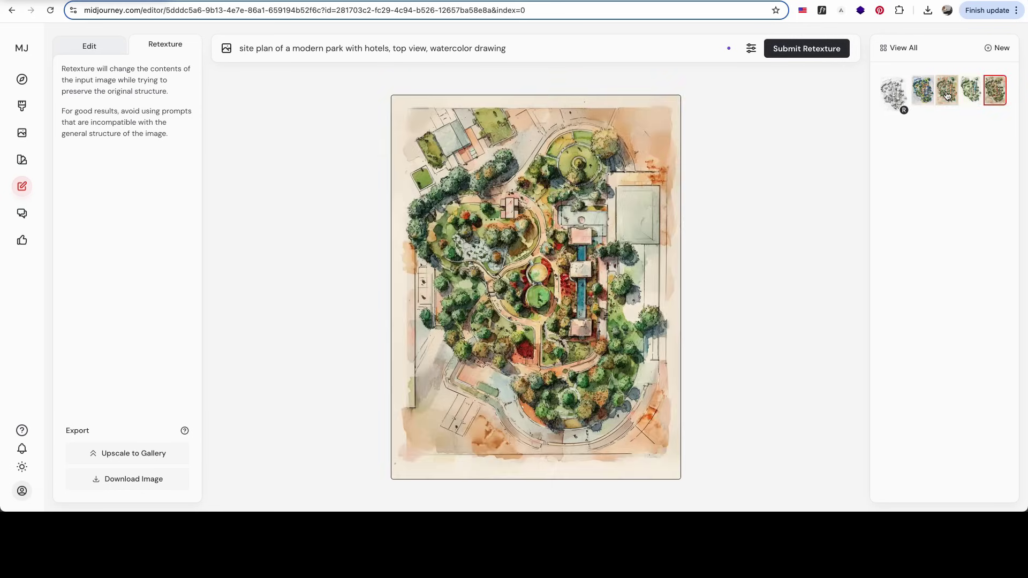
pyautogui.press('Left')
pyautogui.press('Left')
pyautogui.press('Left')
pyautogui.press('Left')
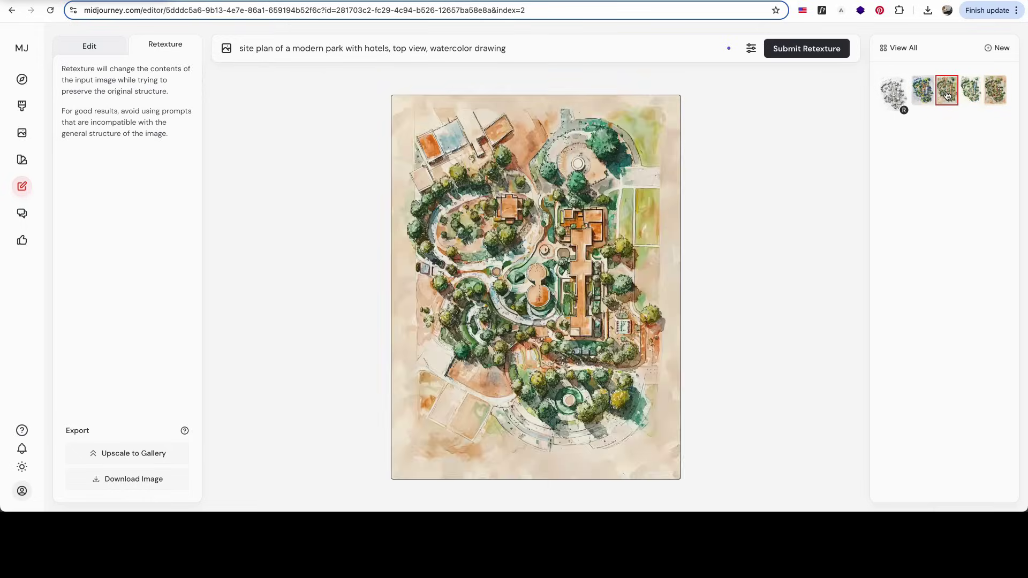
# Step: Replace 'watercolor drawing' in the prompt with 'realistic rendering, natural light'
pyautogui.doubleClick(464, 50)
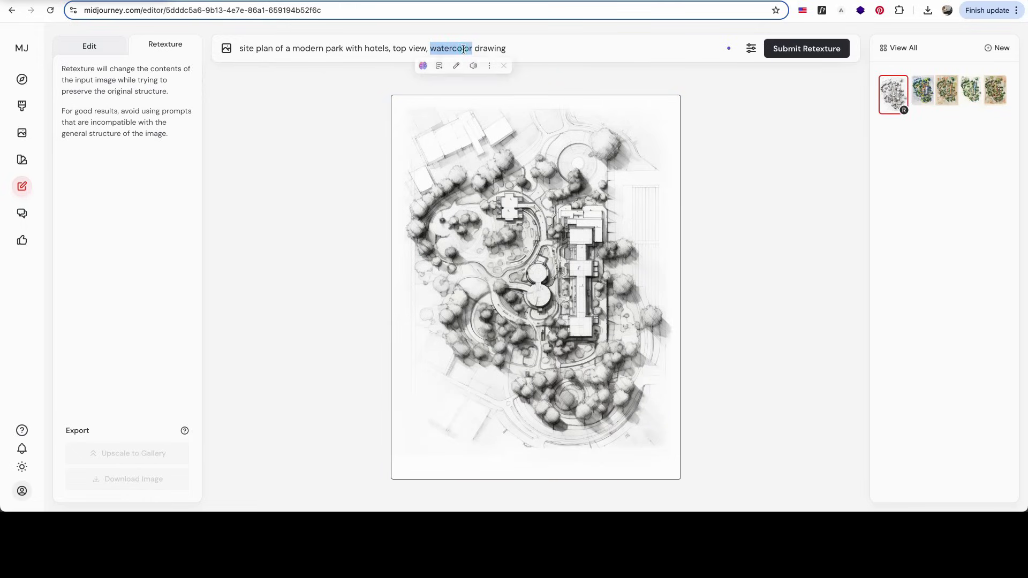
pyautogui.write('realistic render')
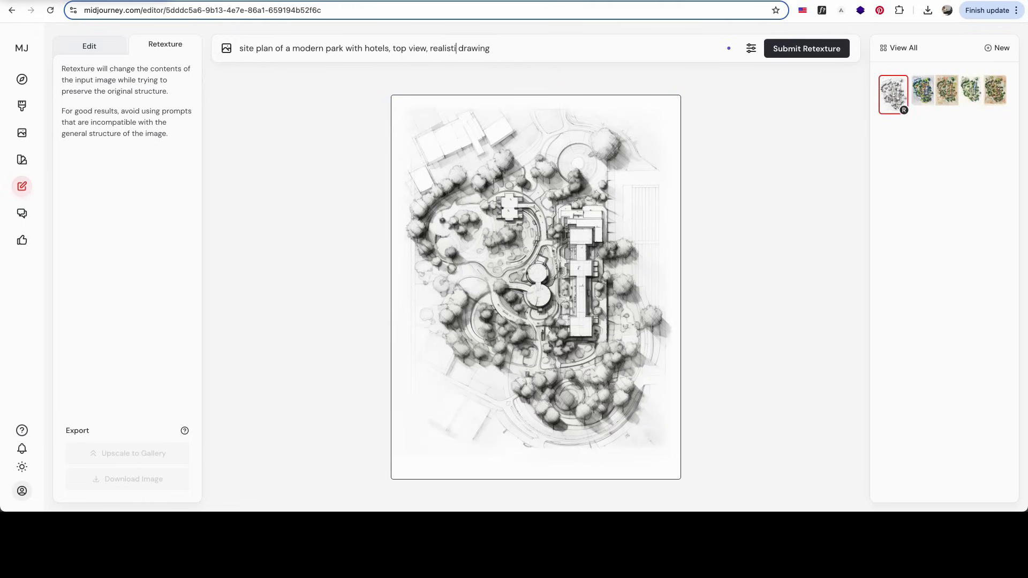
pyautogui.write('ing')
pyautogui.hotkey('shift', 'alt', 'Right')
pyautogui.press('BackSpace')
pyautogui.press('BackSpace')
pyautogui.write('g')
# Step: Generate the realistic site plan retextures and browse to the darker green result
pyautogui.click(807, 51)
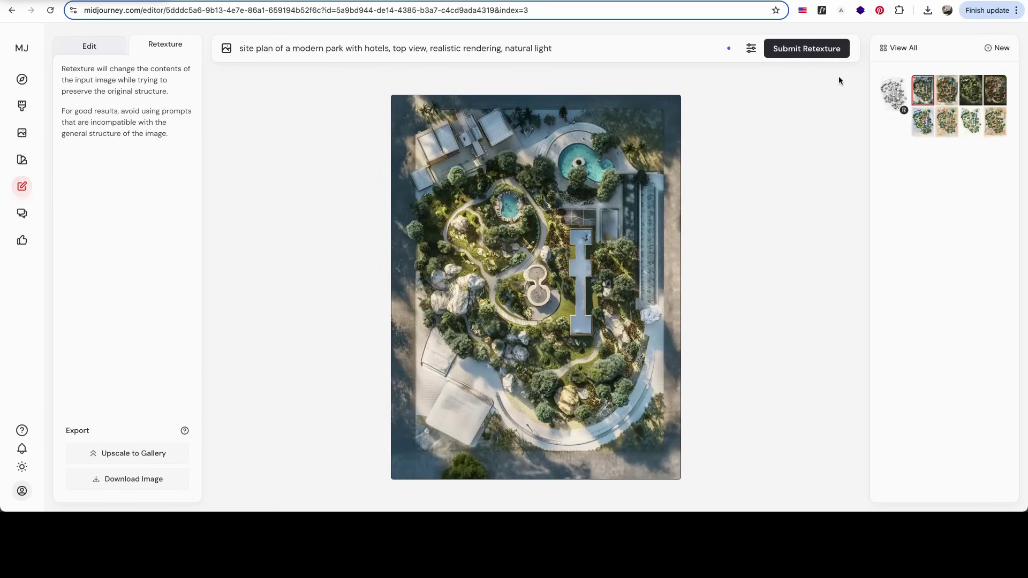
pyautogui.press('Right')
pyautogui.press('Right')
pyautogui.press('Right')
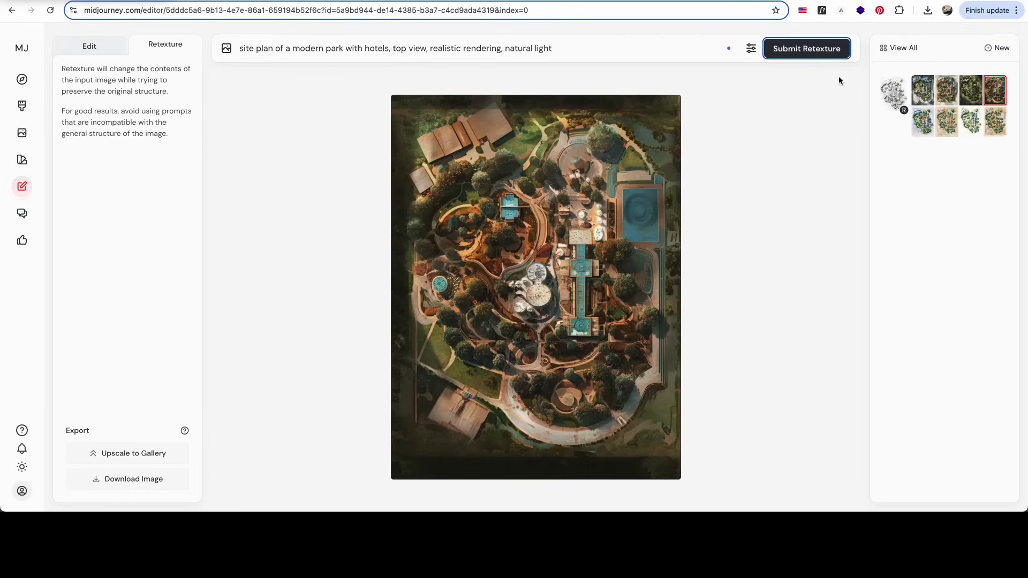
pyautogui.press('Right')
pyautogui.press('Right')
pyautogui.press('Right')
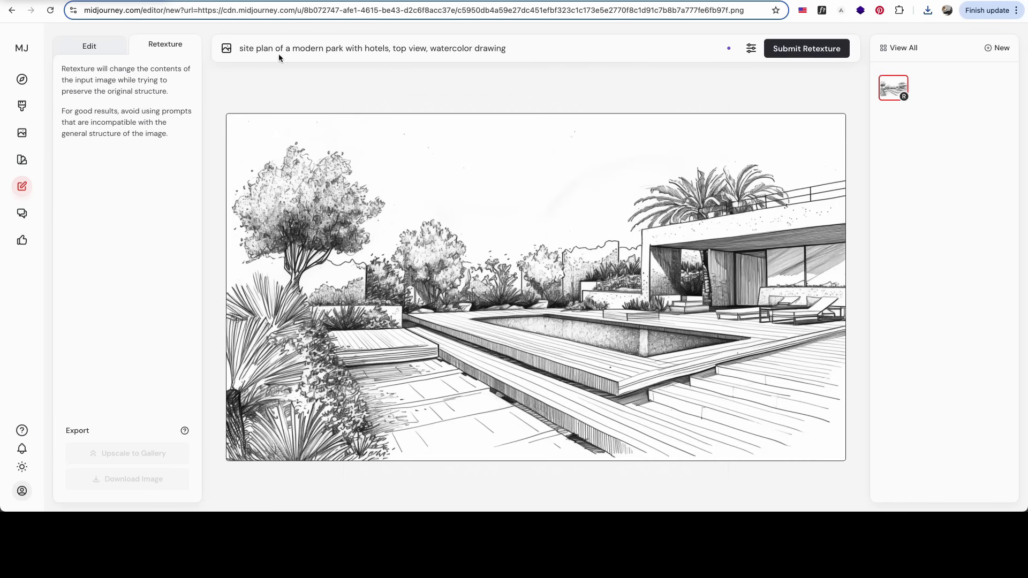
# Step: Replace the prompt with 'modern mexican backyard, natural native plants, swiming pool, wood deck, realistic…' and generate
pyautogui.click(311, 49)
pyautogui.hotkey('ctrl', 'a')
pyautogui.write('modern mexican backyard')
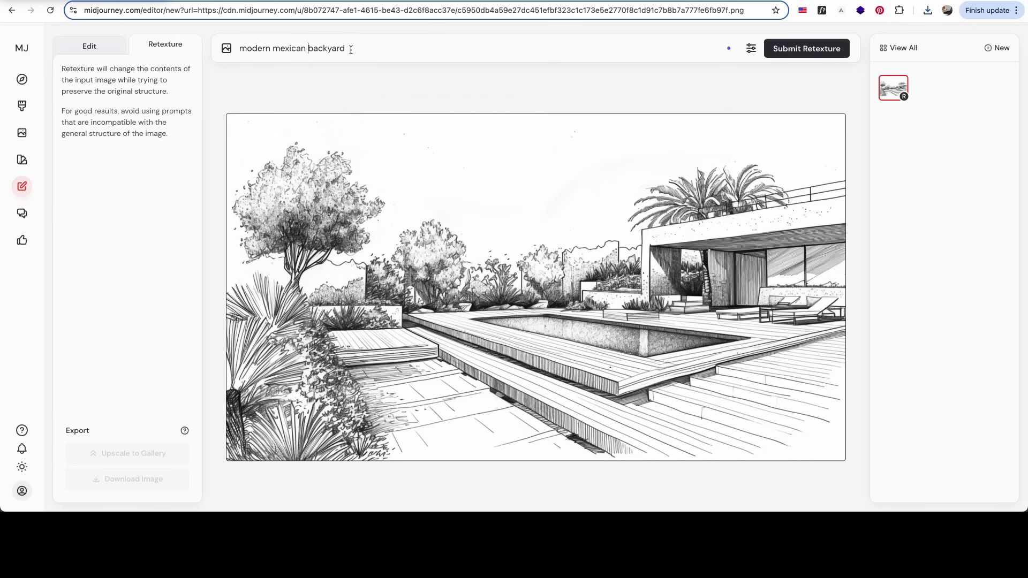
pyautogui.write(', natural native plants, swiming pool, wood deck')
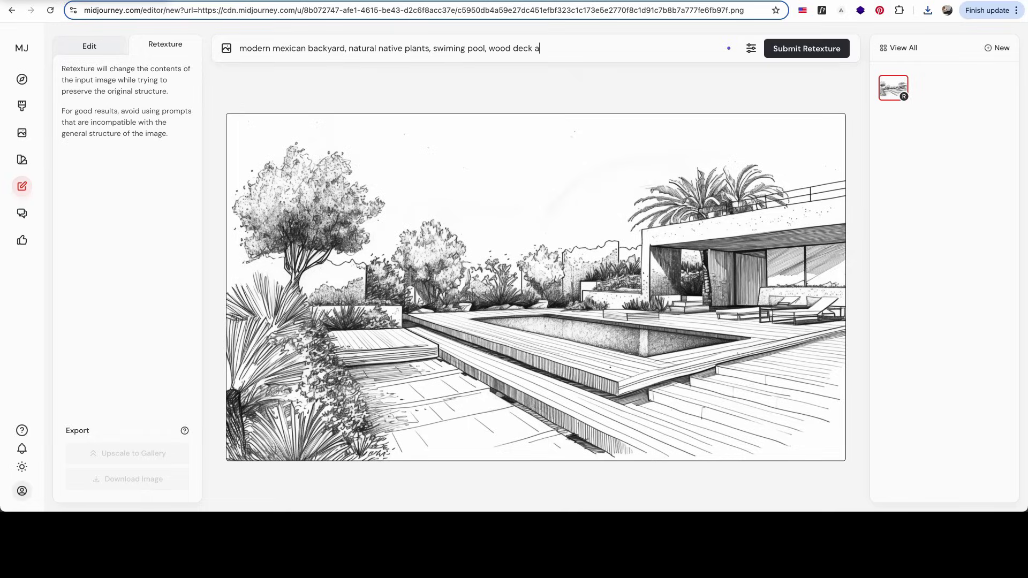
pyautogui.write(', realistic, natural light')
pyautogui.click(833, 54)
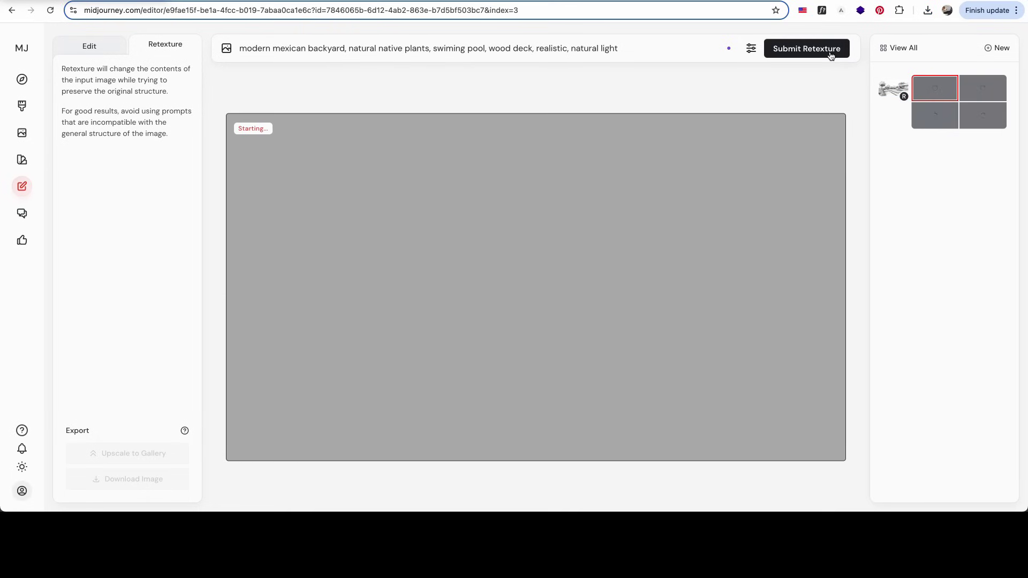
# Step: Set the image size to landscape 4:3 and browse the results, ending on the lawn render
pyautogui.click(750, 48)
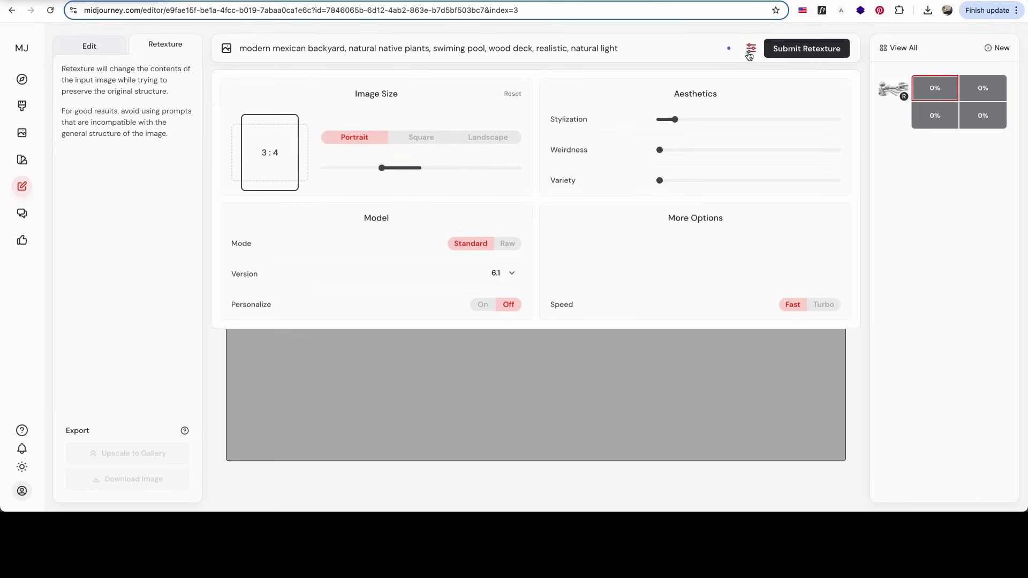
pyautogui.click(473, 142)
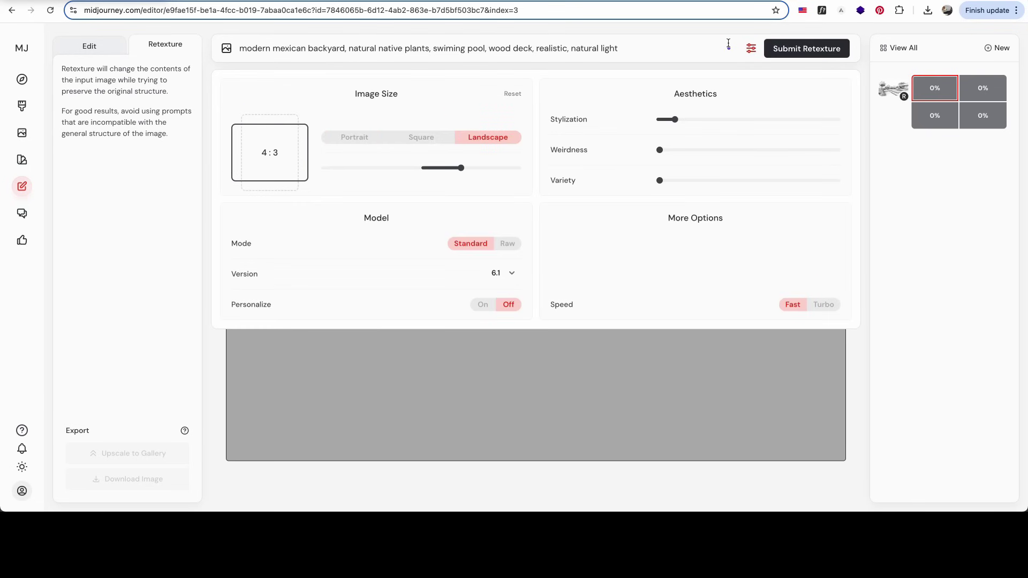
pyautogui.click(747, 65)
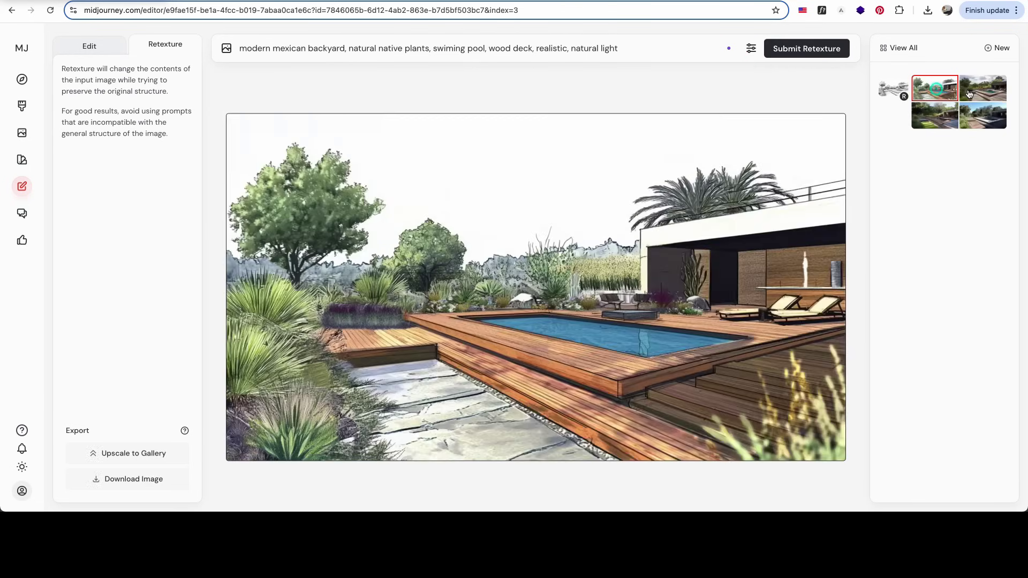
pyautogui.click(973, 95)
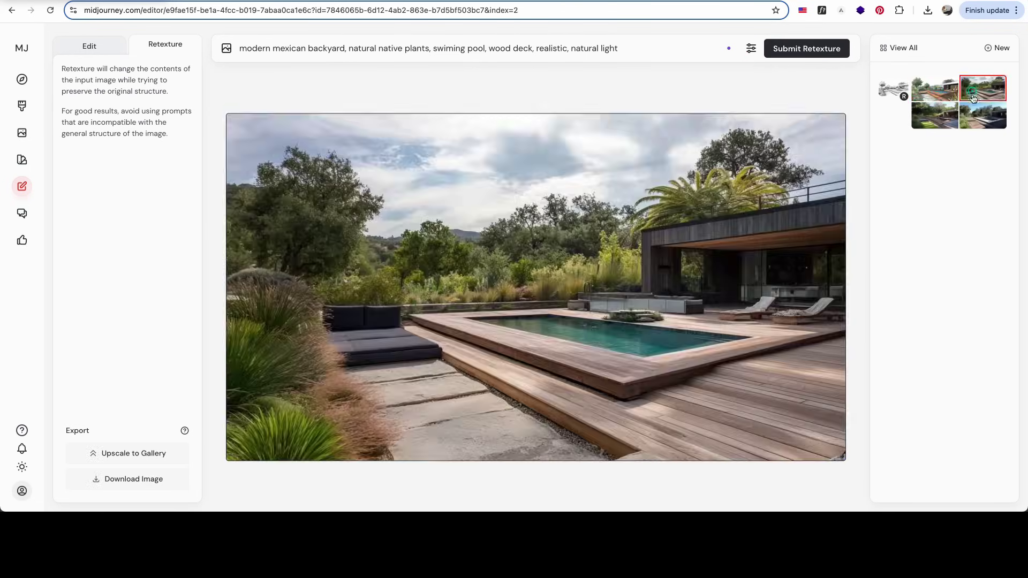
pyautogui.click(977, 126)
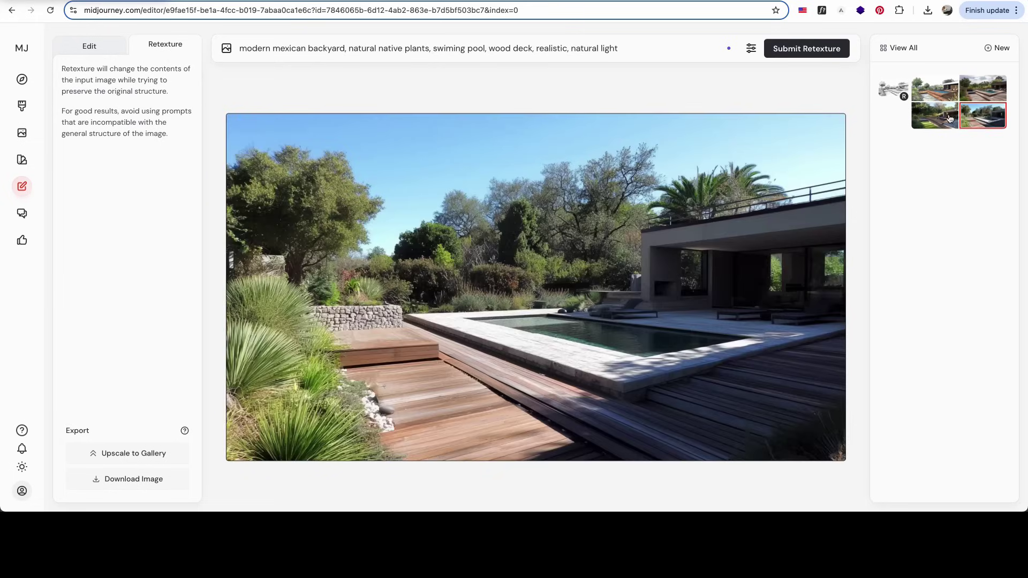
pyautogui.click(934, 116)
# Step: Erase the lower-left cushion and lawn, add 'concrete walking path,' to the prompt, and regenerate
pyautogui.click(99, 46)
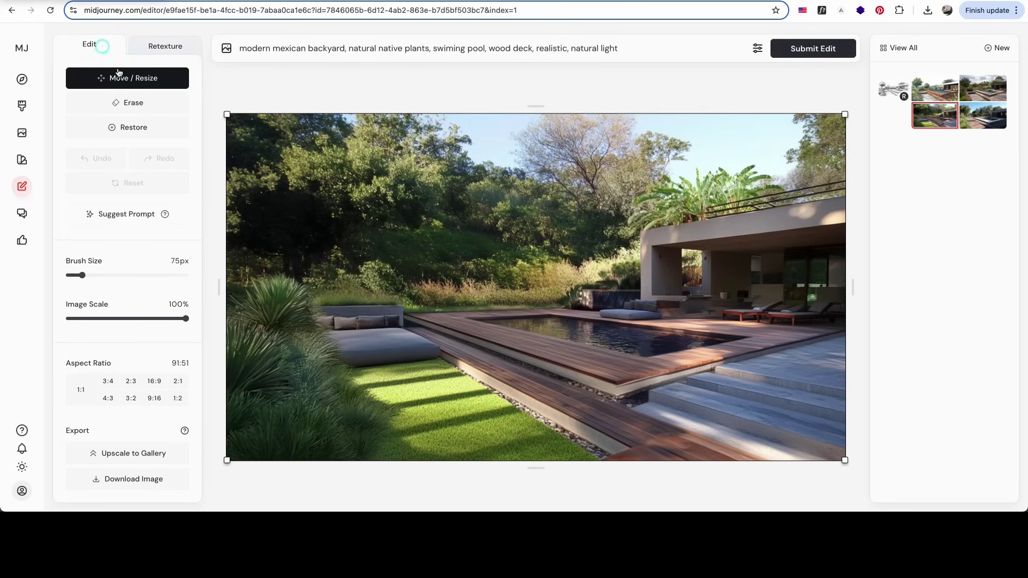
pyautogui.click(132, 102)
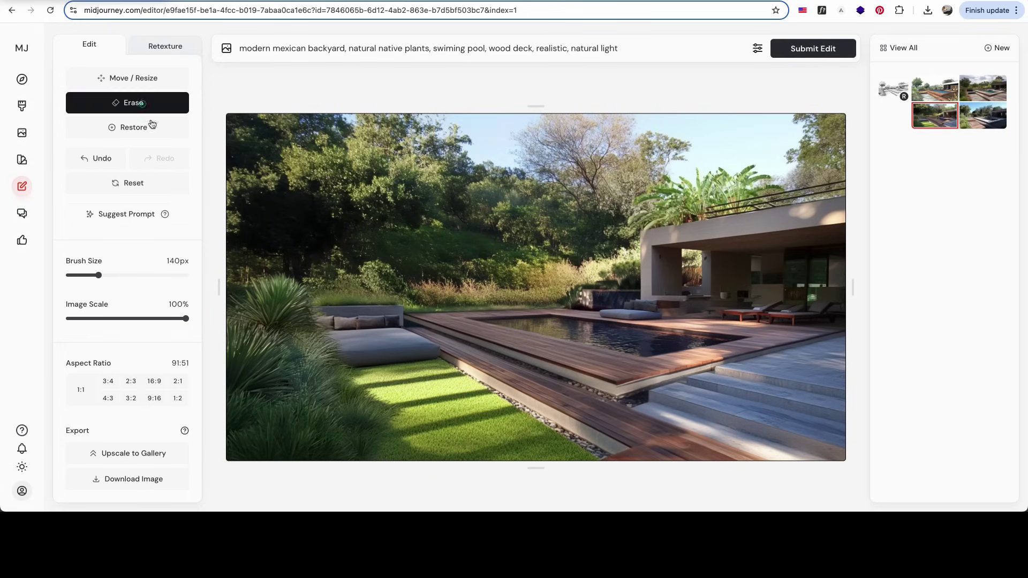
pyautogui.moveTo(321, 318)
pyautogui.mouseDown()
pyautogui.moveTo(331, 339)
pyautogui.moveTo(394, 327)
pyautogui.moveTo(345, 330)
pyautogui.moveTo(472, 423)
pyautogui.moveTo(535, 444)
pyautogui.moveTo(420, 368)
pyautogui.moveTo(441, 436)
pyautogui.moveTo(409, 450)
pyautogui.moveTo(569, 459)
pyautogui.mouseUp()
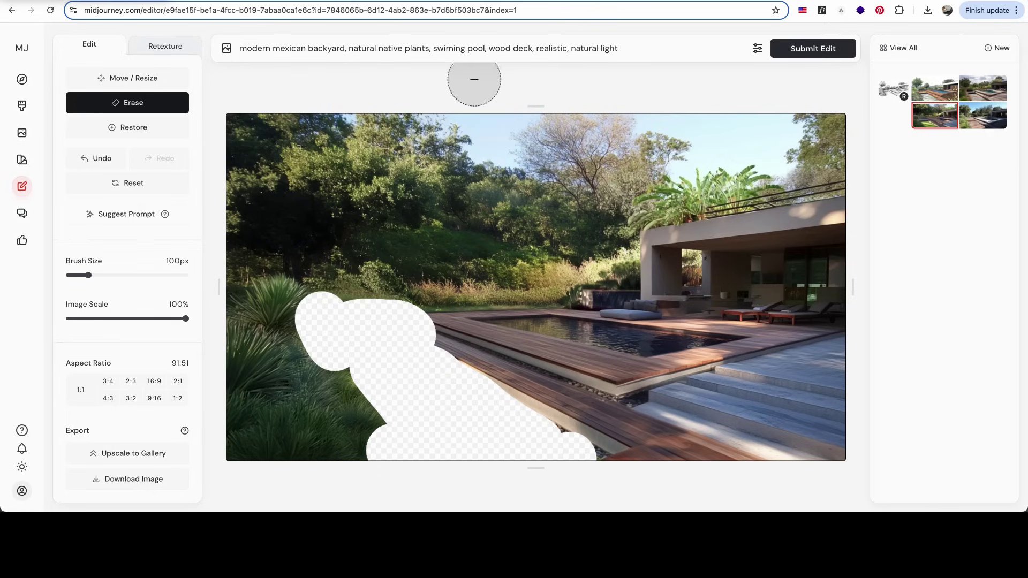
pyautogui.click(431, 48)
pyautogui.write('concrete walking pat')
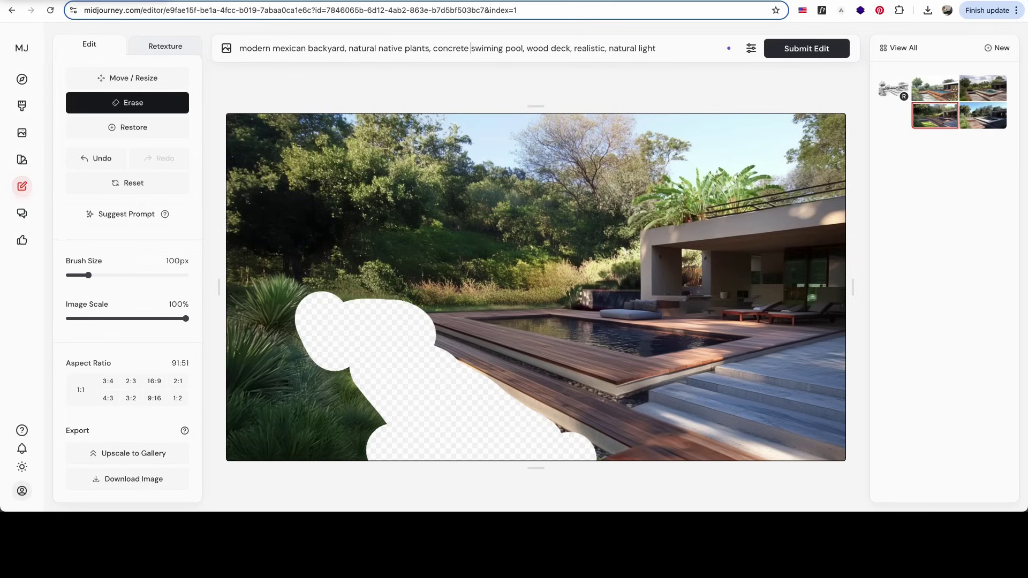
pyautogui.write('h,')
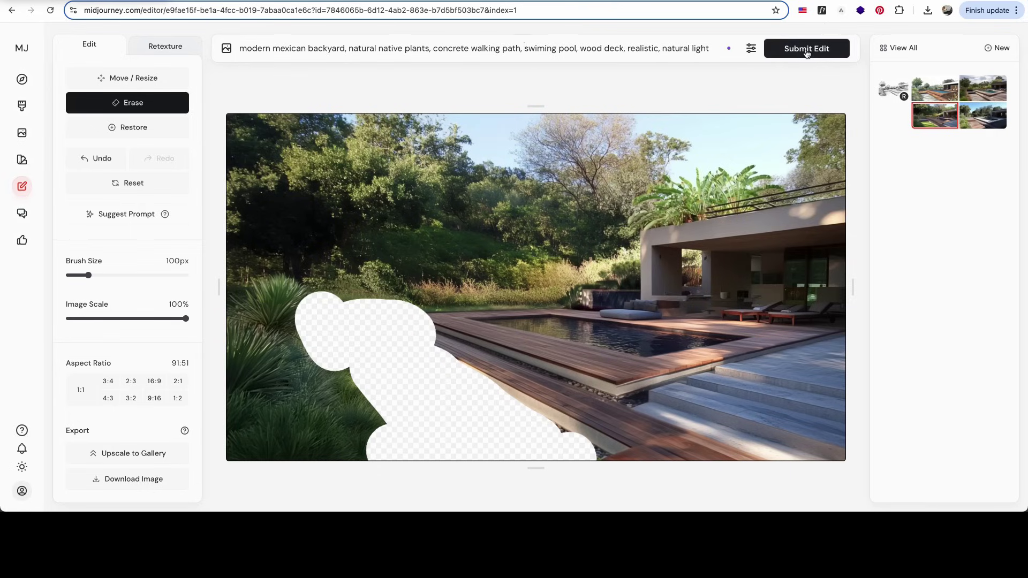
pyautogui.click(807, 49)
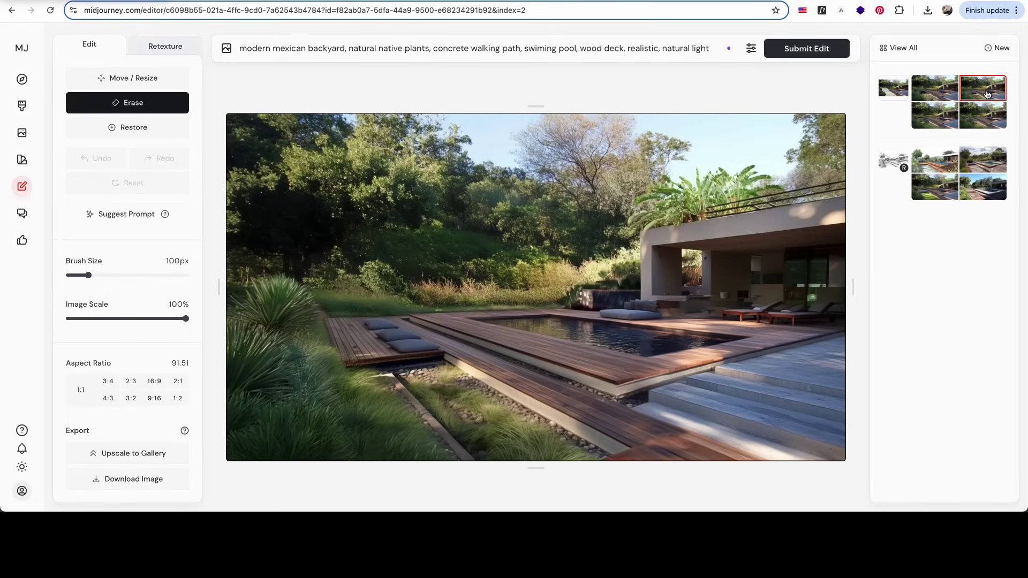
# Step: Expand the backyard render to a 16:9 frame by shrinking the image, and generate
pyautogui.click(82, 389)
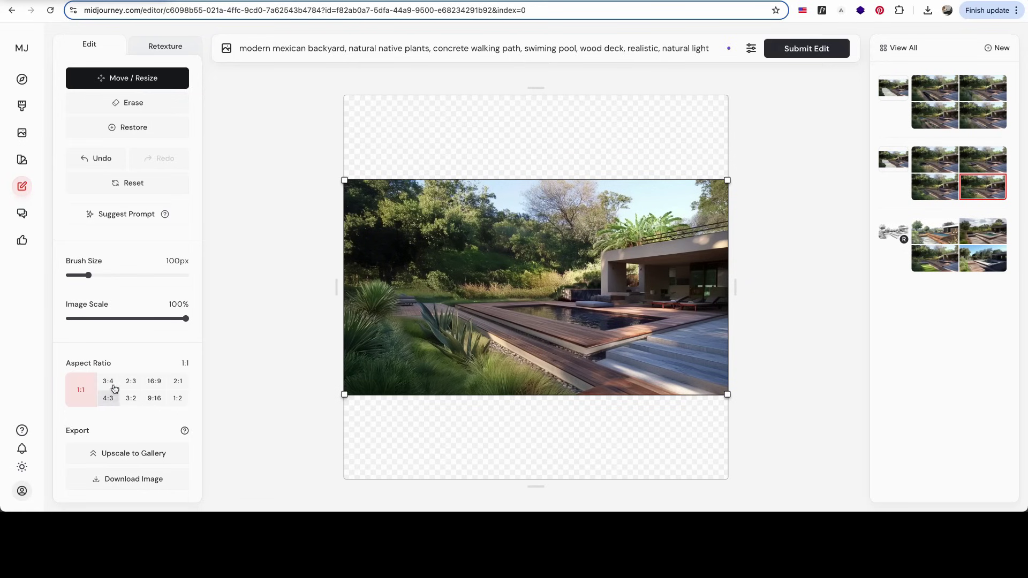
pyautogui.click(154, 381)
pyautogui.moveTo(847, 113); pyautogui.dragTo(660, 227)
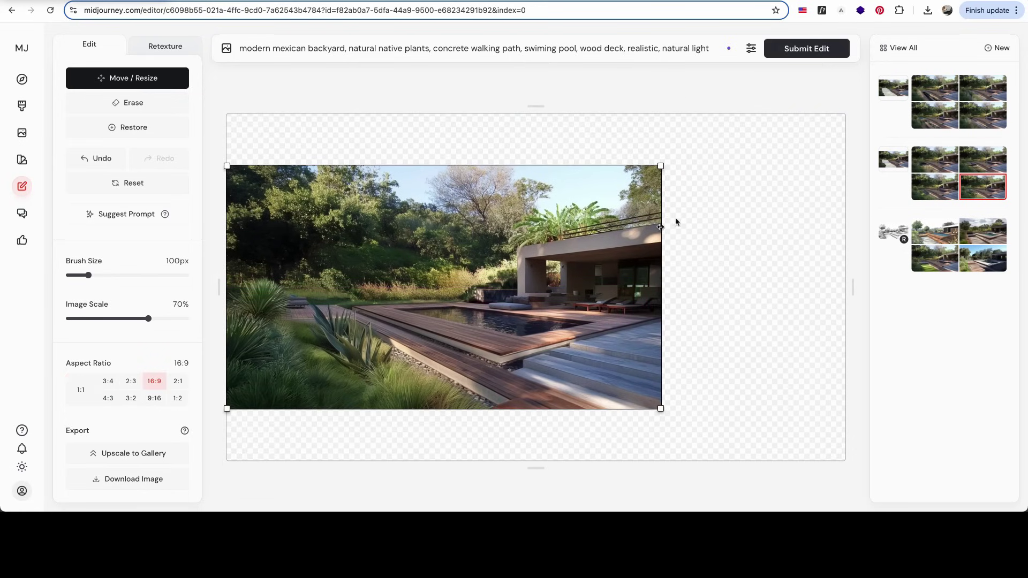
pyautogui.click(823, 54)
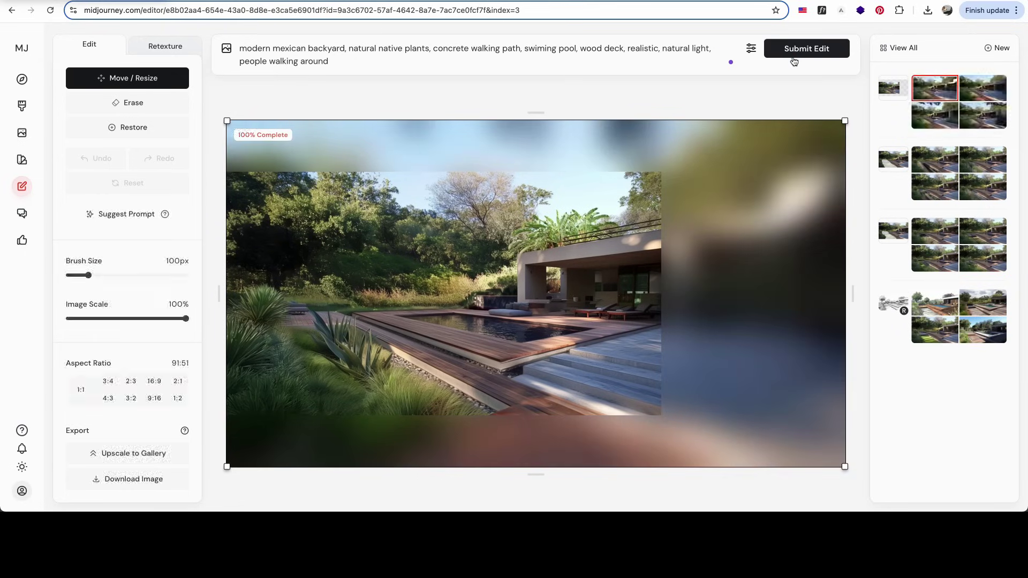
# Step: Compare the four widened backyard versions, then load the curved museum sketch
pyautogui.click(976, 96)
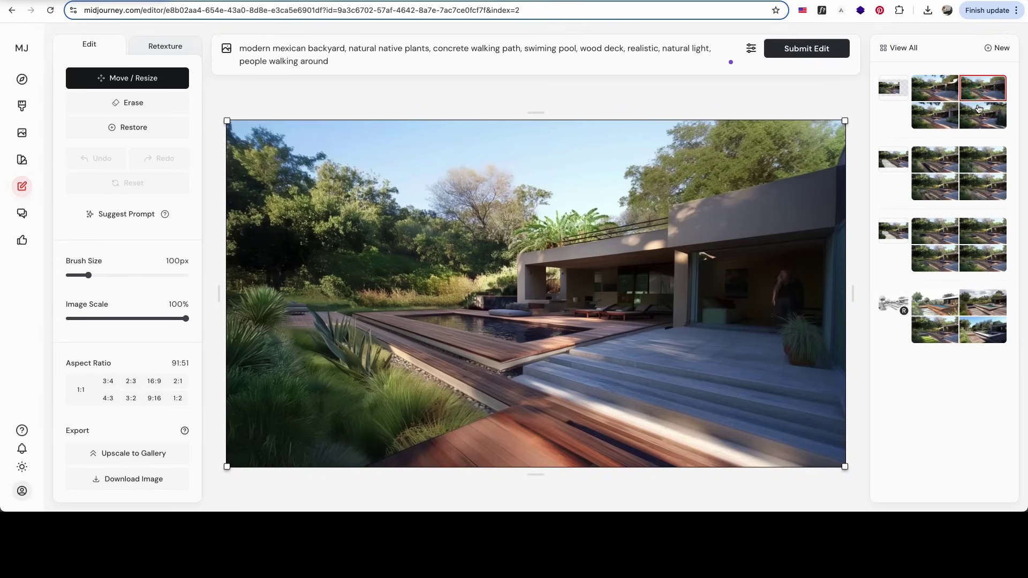
pyautogui.click(943, 109)
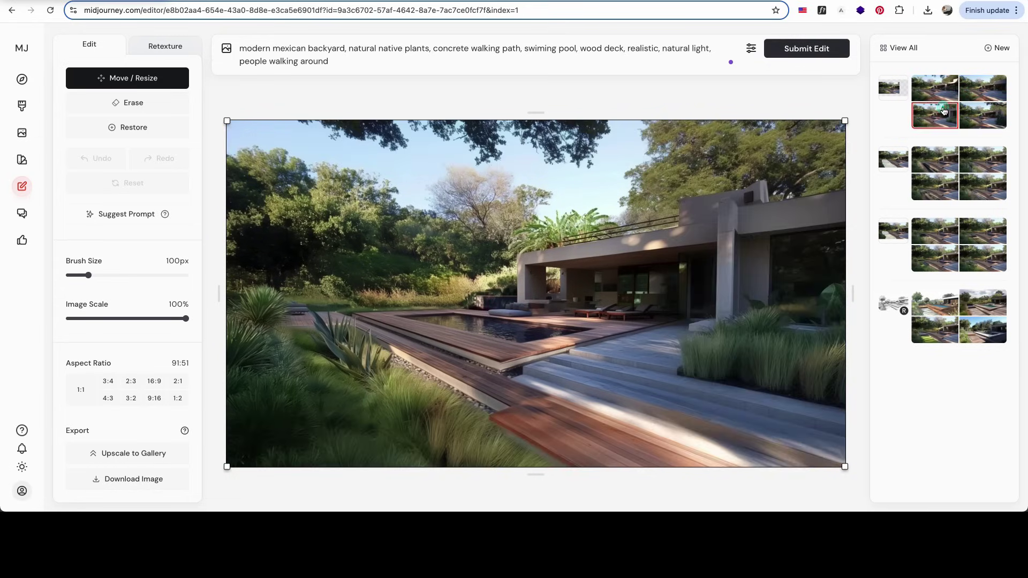
pyautogui.click(984, 80)
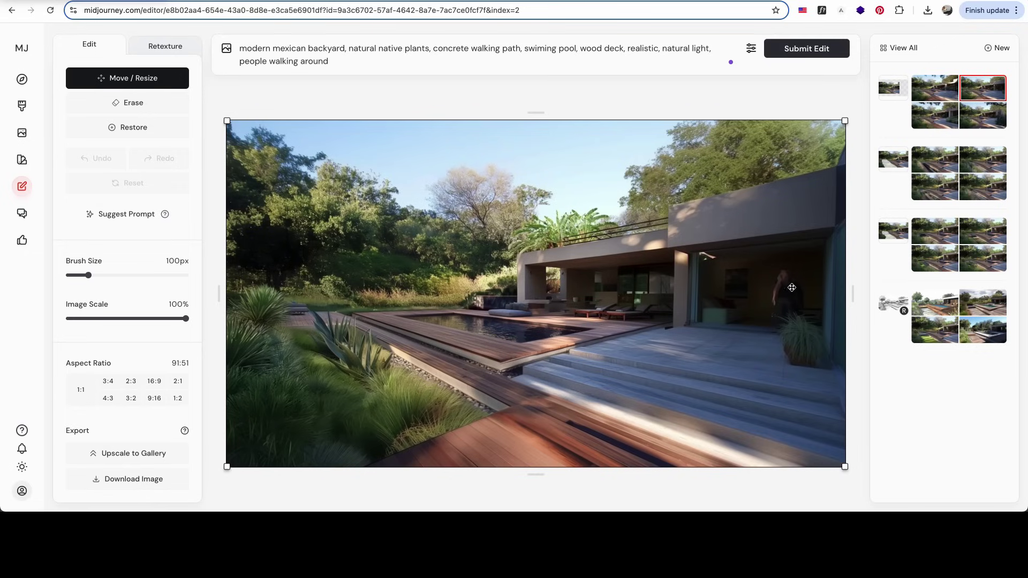
pyautogui.click(932, 126)
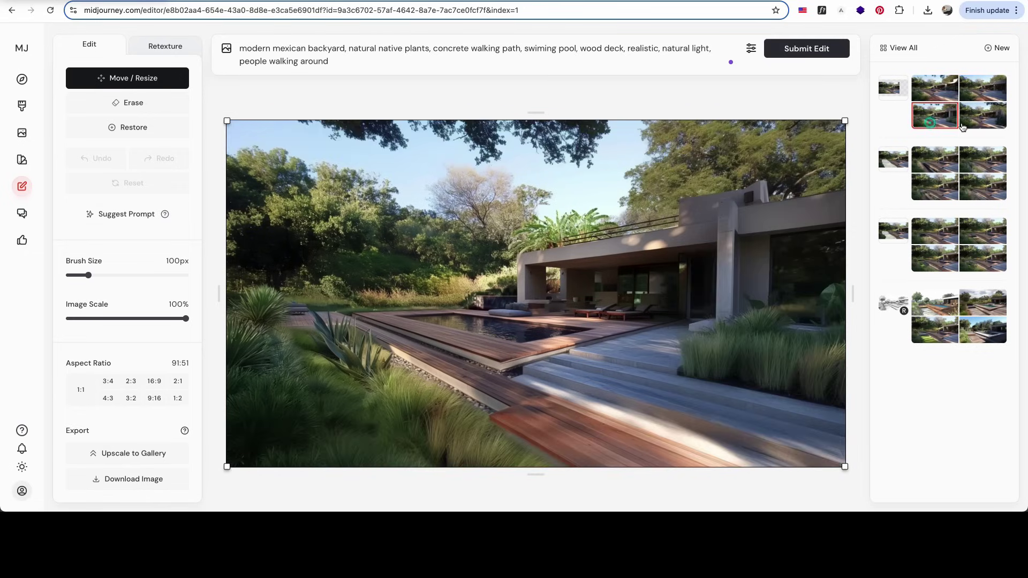
pyautogui.click(970, 129)
pyautogui.click(894, 303)
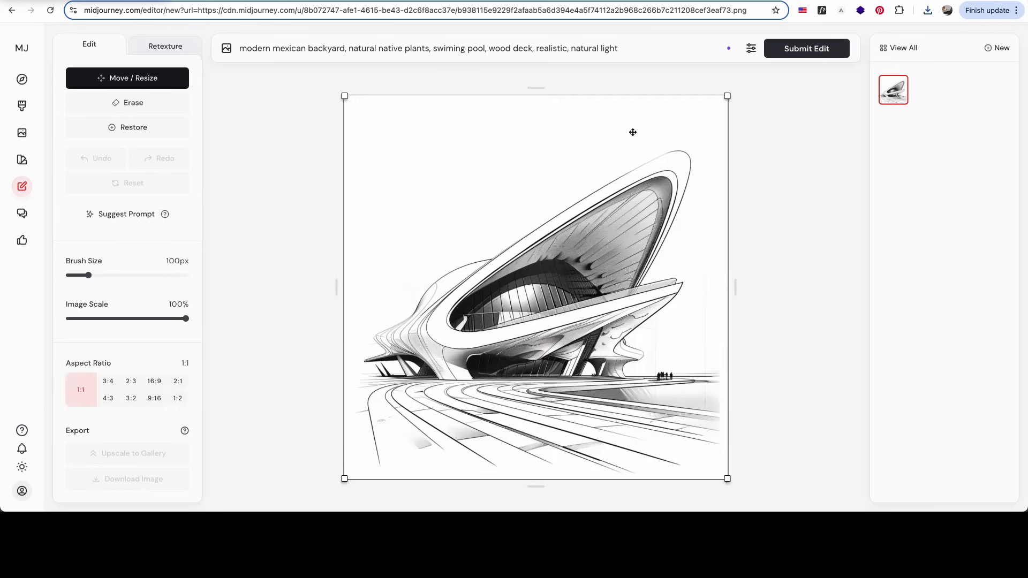
# Step: Paste 'museum by zaha hadid, water feature at its front, natural light' over the backyard prompt
pyautogui.click(626, 49)
pyautogui.hotkey('ctrl', 'a')
pyautogui.write('museum by zaha hadid, water feature at its front, natural light')
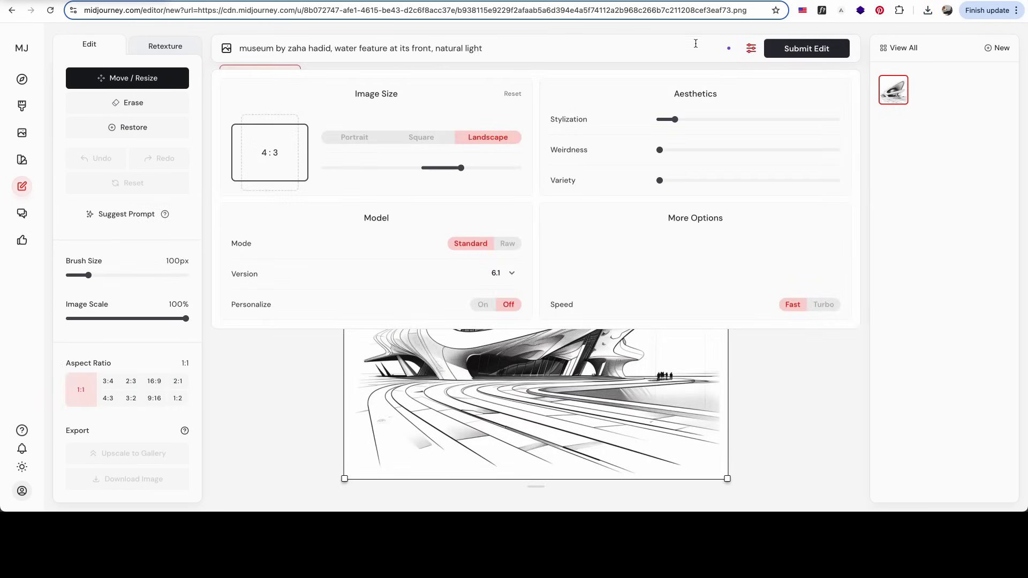
pyautogui.click(806, 48)
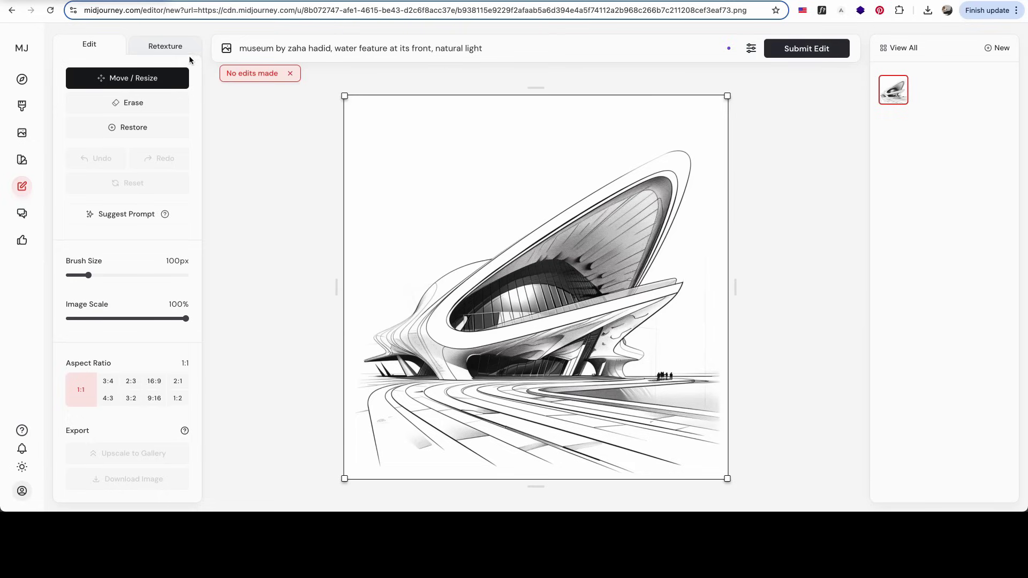
# Step: Retexture the curved sketch with the museum prompt and view all four renderings
pyautogui.click(182, 52)
pyautogui.click(778, 48)
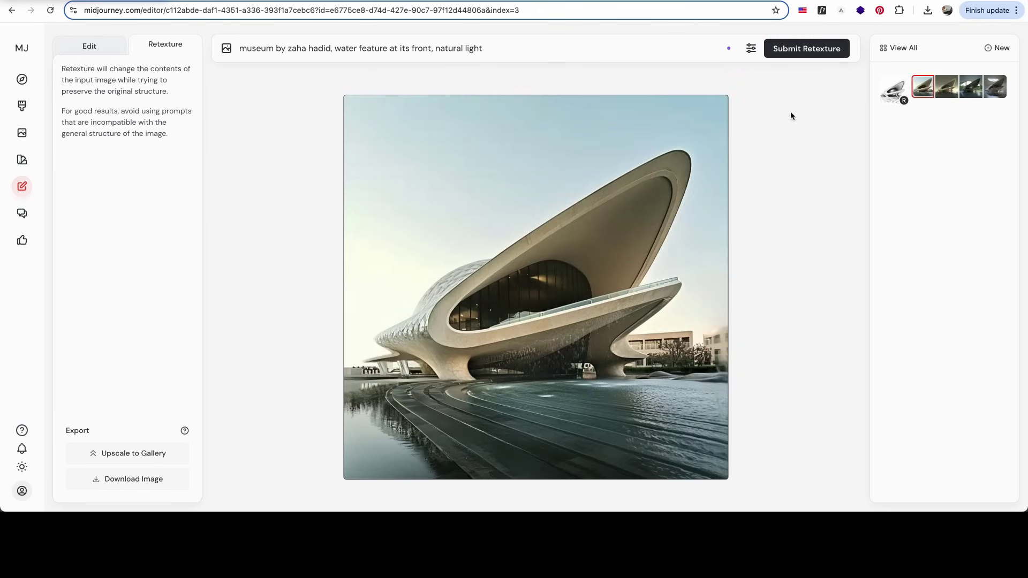
pyautogui.press('Right')
pyautogui.press('Right')
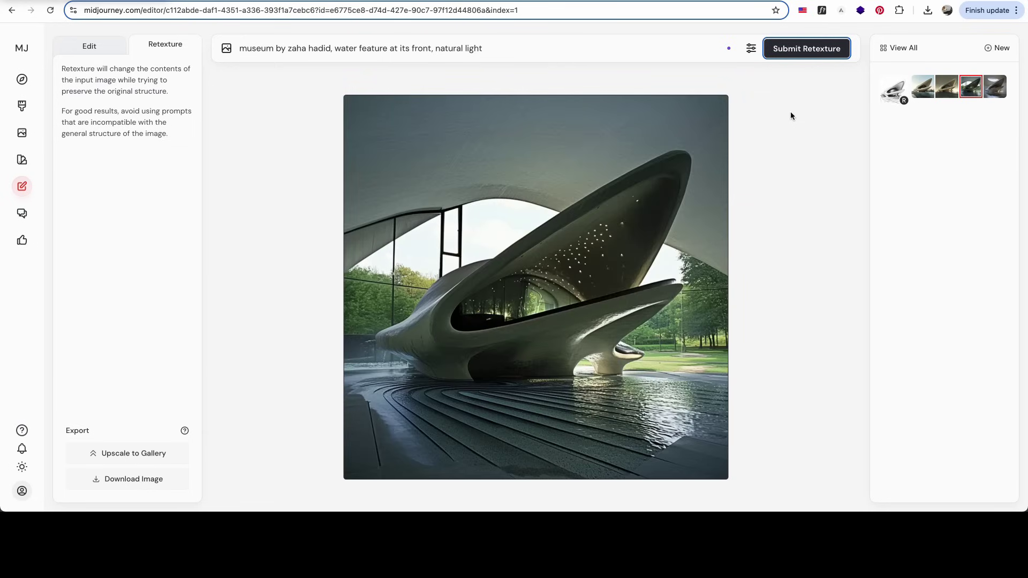
pyautogui.press('Right')
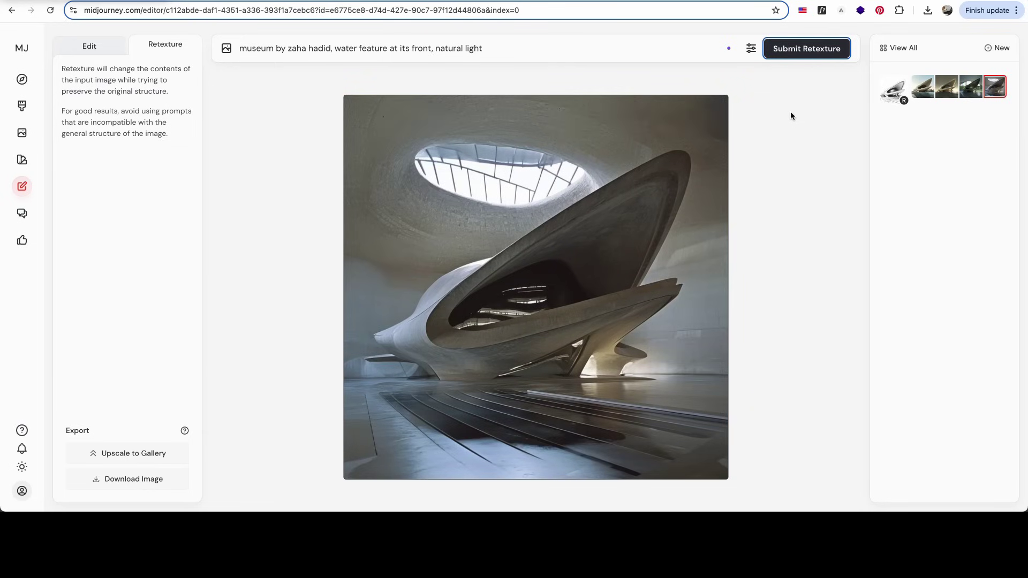
pyautogui.press('Right')
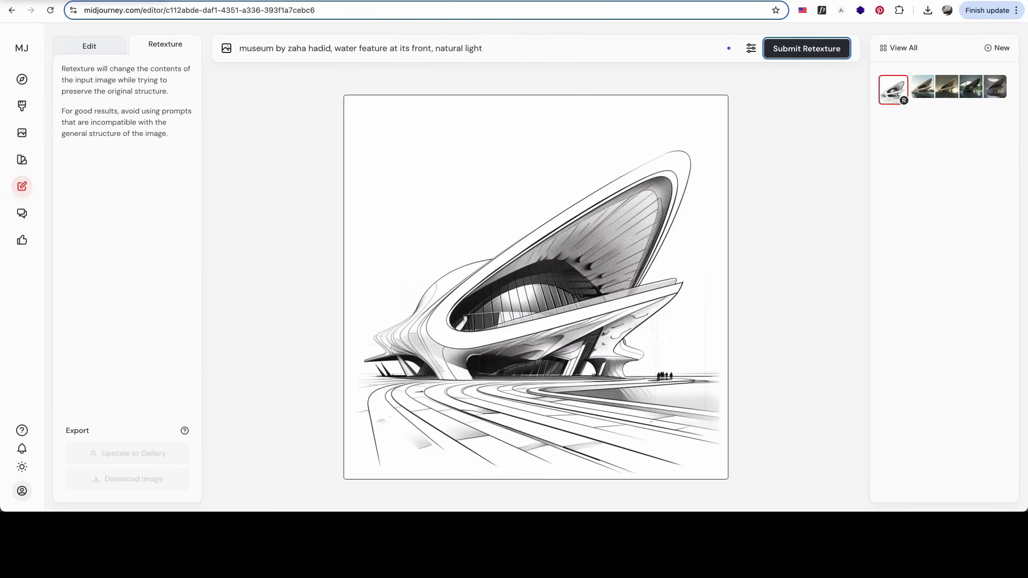
# Step: Navigate to the Facade section of the architecture prompts guidebook in Google Docs
pyautogui.hotkey('ctrl', 'Tab')
pyautogui.scroll(-10, 293, 277)
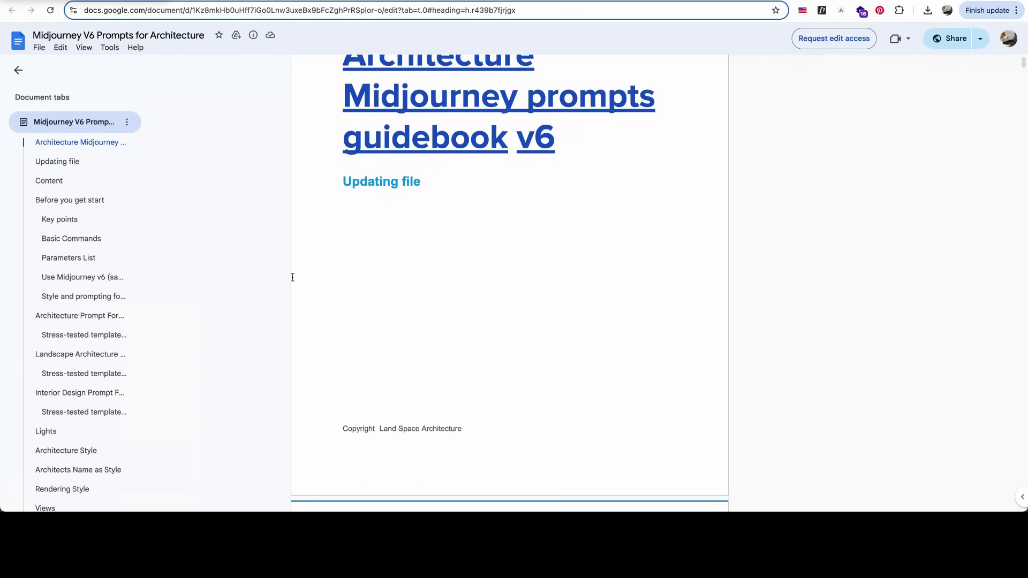
pyautogui.scroll(-2, 293, 277)
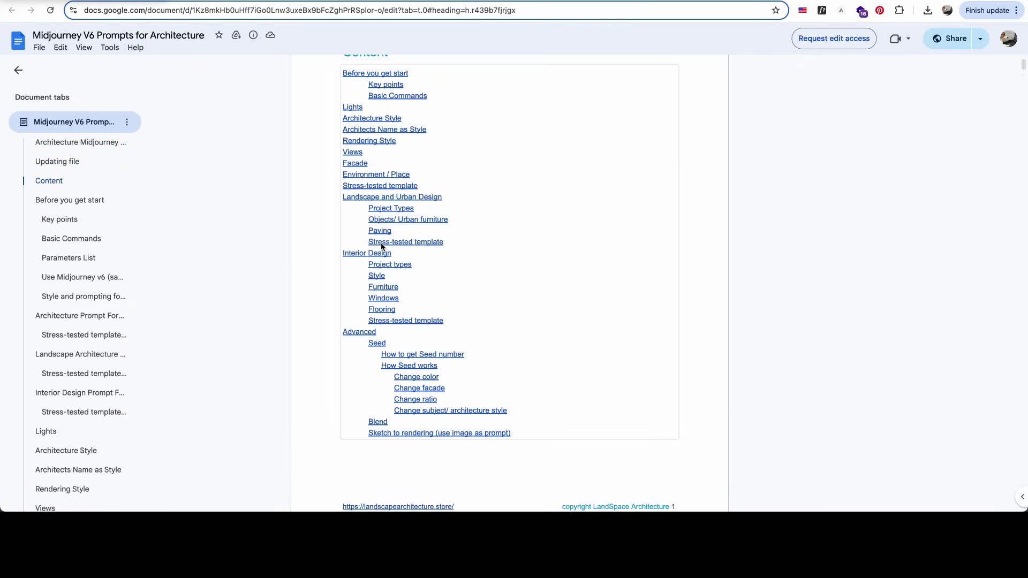
pyautogui.scroll(1, 373, 185)
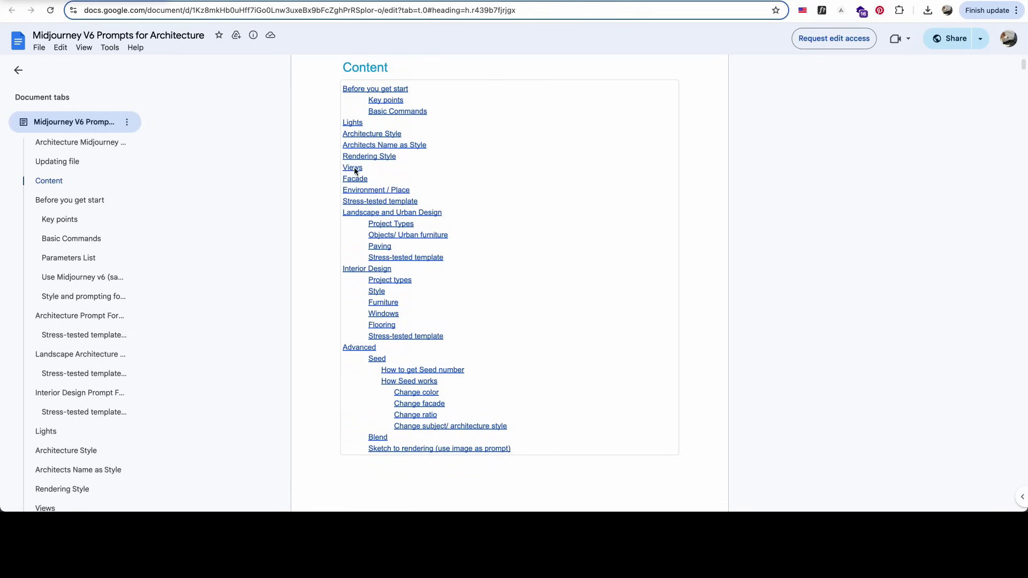
pyautogui.click(356, 180)
pyautogui.click(370, 195)
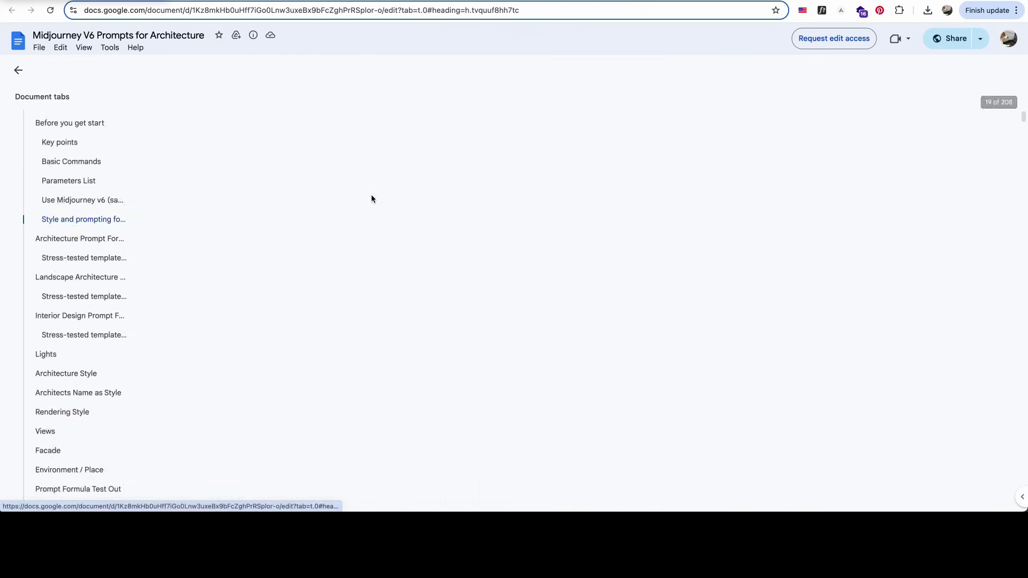
pyautogui.scroll(-4, 372, 198)
pyautogui.scroll(-10, 372, 203)
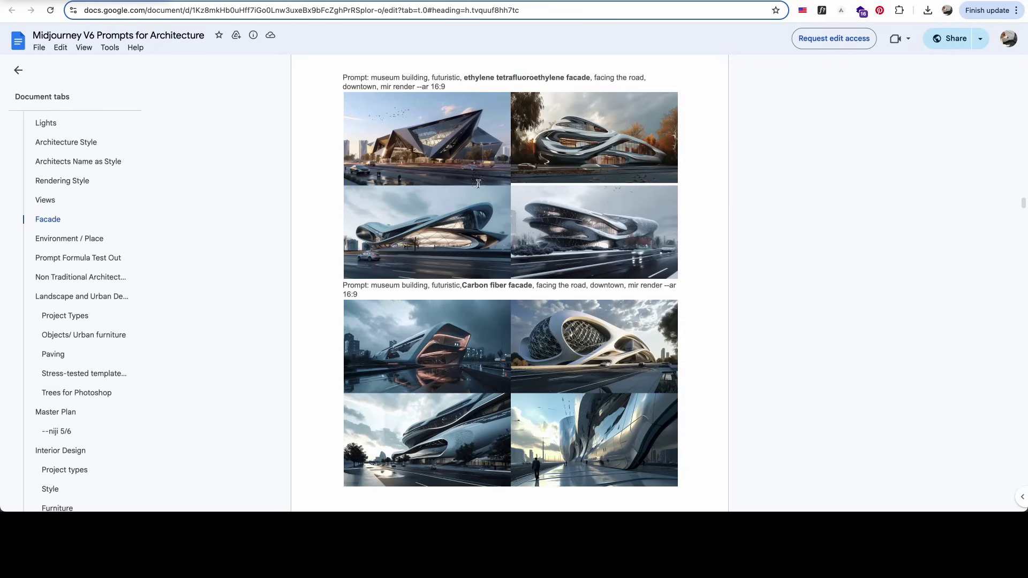
# Step: Copy the 'ethylene tetrafluoroethylene facade, plaza with water' prompt into the Midjourney prompt
pyautogui.moveTo(413, 88); pyautogui.dragTo(371, 77)
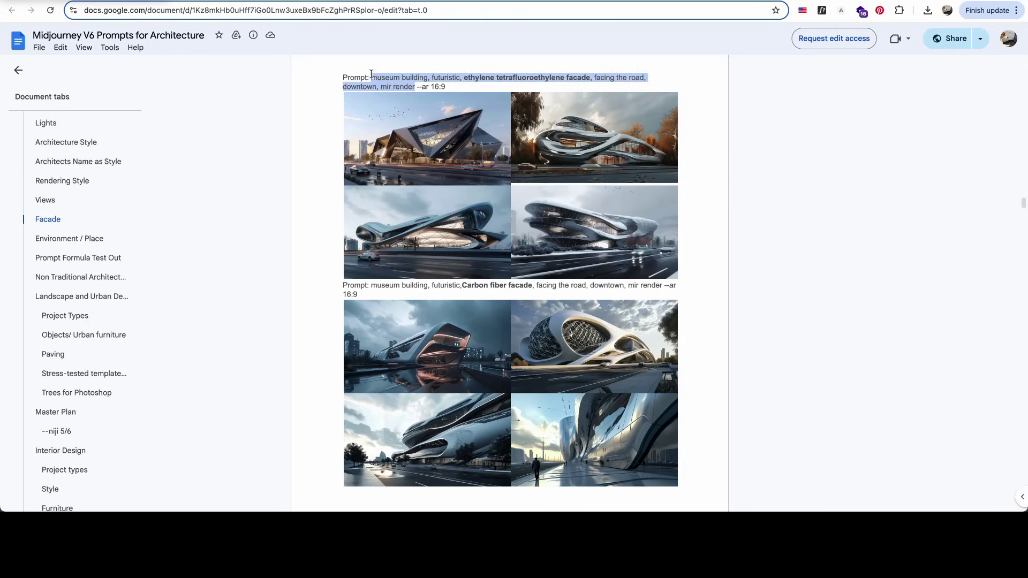
pyautogui.click(375, 1)
pyautogui.press('super+a')
pyautogui.write('museum building, futuristic, ethylene tetrafluoroethylene facade, facing the road, downtown, mir render')
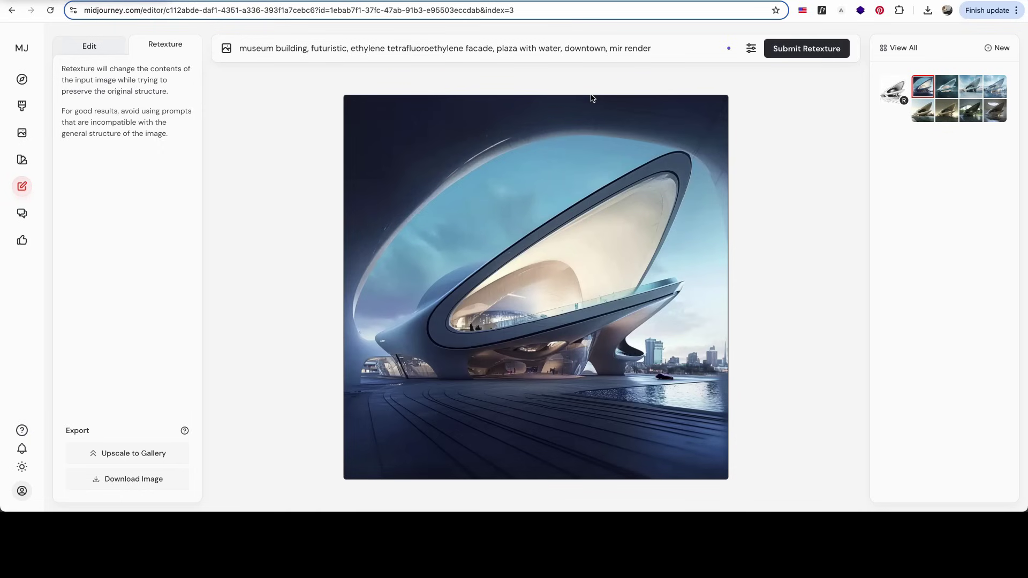
# Step: Retexture the sketch with 'plaza with water', compare the renders and keep the dusk waterfront one
pyautogui.click(564, 50)
pyautogui.click(946, 87)
pyautogui.click(971, 86)
pyautogui.click(993, 92)
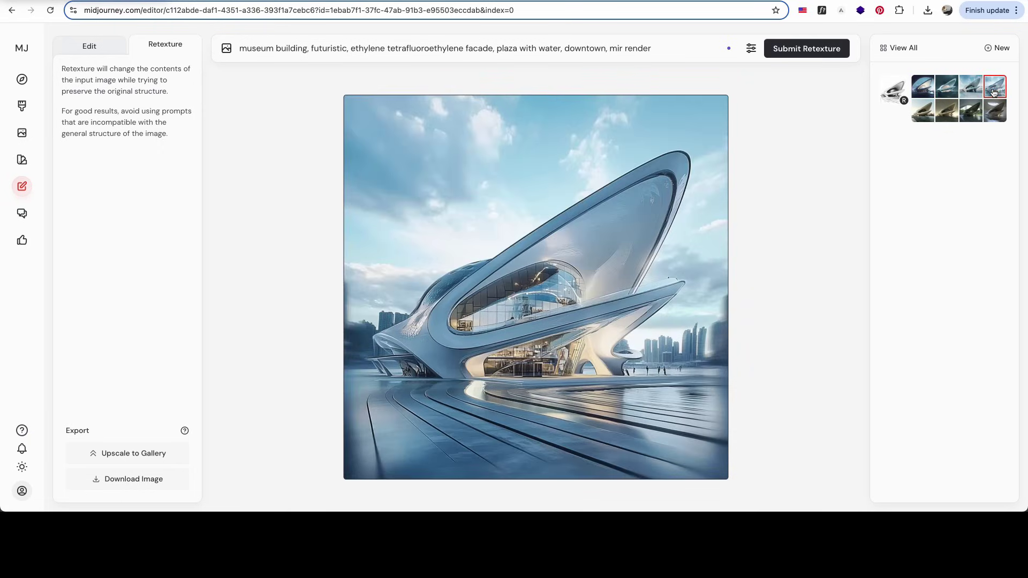
pyautogui.click(919, 98)
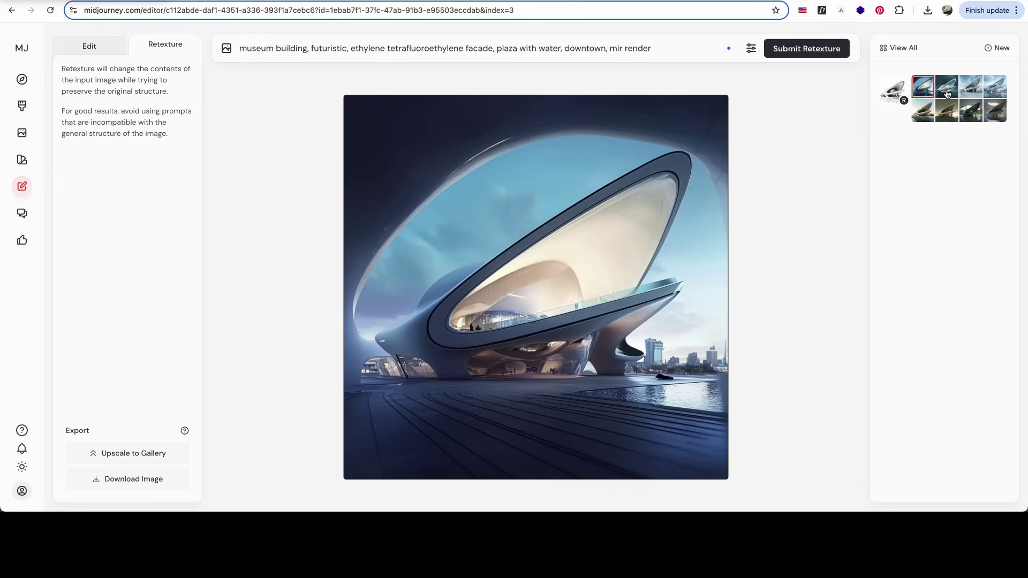
# Step: Erase the dark sky across the top of the waterfront museum render
pyautogui.click(89, 46)
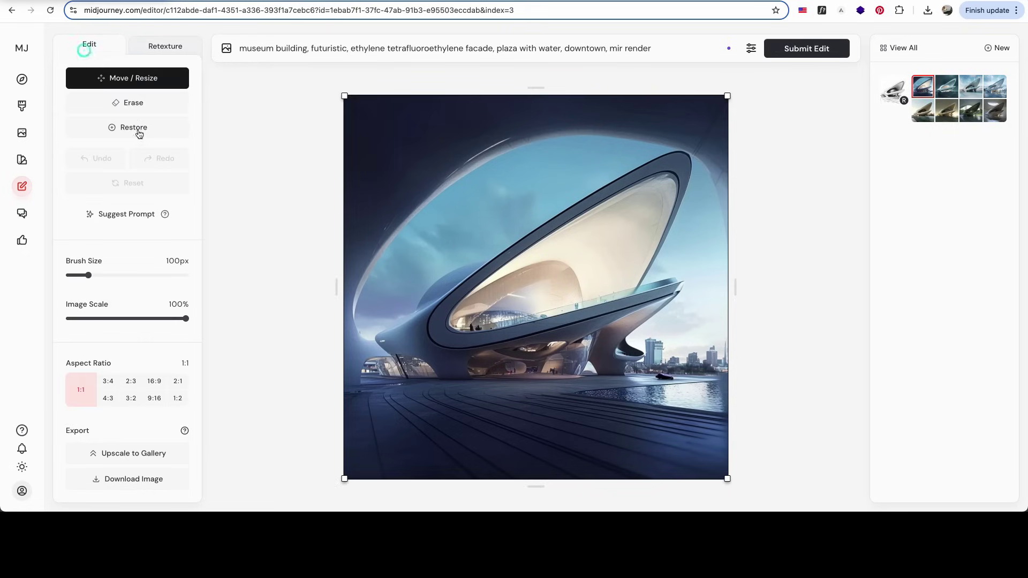
pyautogui.click(134, 102)
pyautogui.click(355, 364)
pyautogui.moveTo(341, 324)
pyautogui.mouseDown()
pyautogui.moveTo(568, 121)
pyautogui.moveTo(387, 178)
pyautogui.moveTo(547, 119)
pyautogui.moveTo(690, 116)
pyautogui.moveTo(731, 198)
pyautogui.moveTo(546, 156)
pyautogui.moveTo(691, 111)
pyautogui.moveTo(696, 125)
pyautogui.moveTo(717, 107)
pyautogui.mouseUp()
pyautogui.click(654, 49)
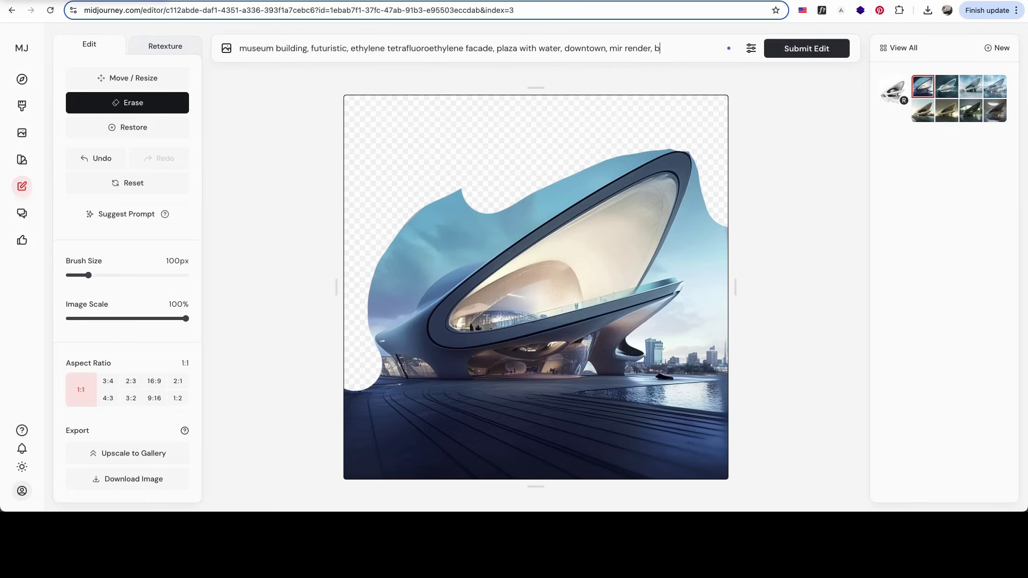
# Step: Add 'clean sky' to the prompt, regenerate, review the variations, then return to the sketch
pyautogui.press('BackSpace')
pyautogui.write('clean sky')
pyautogui.press('Return')
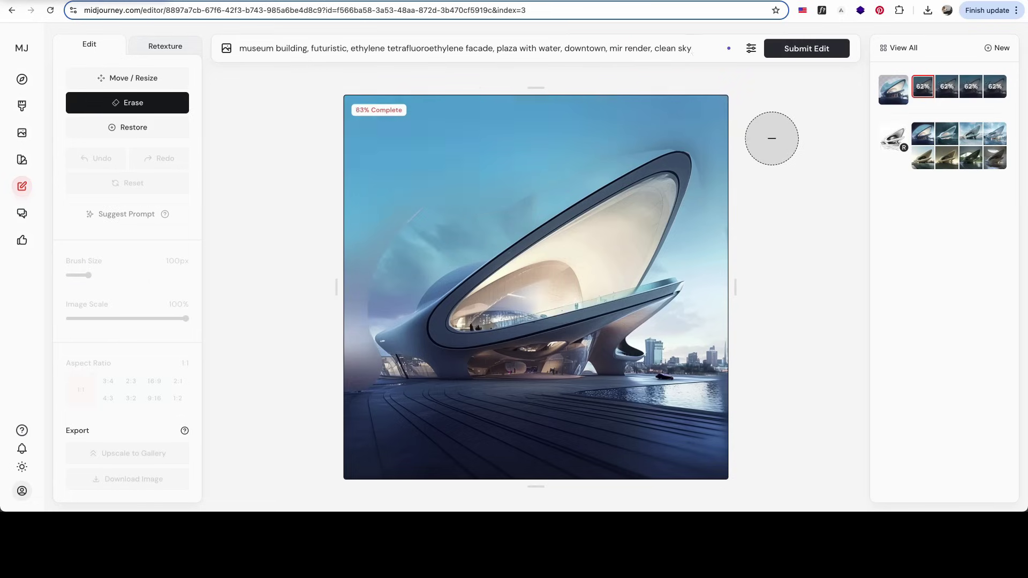
pyautogui.click(128, 127)
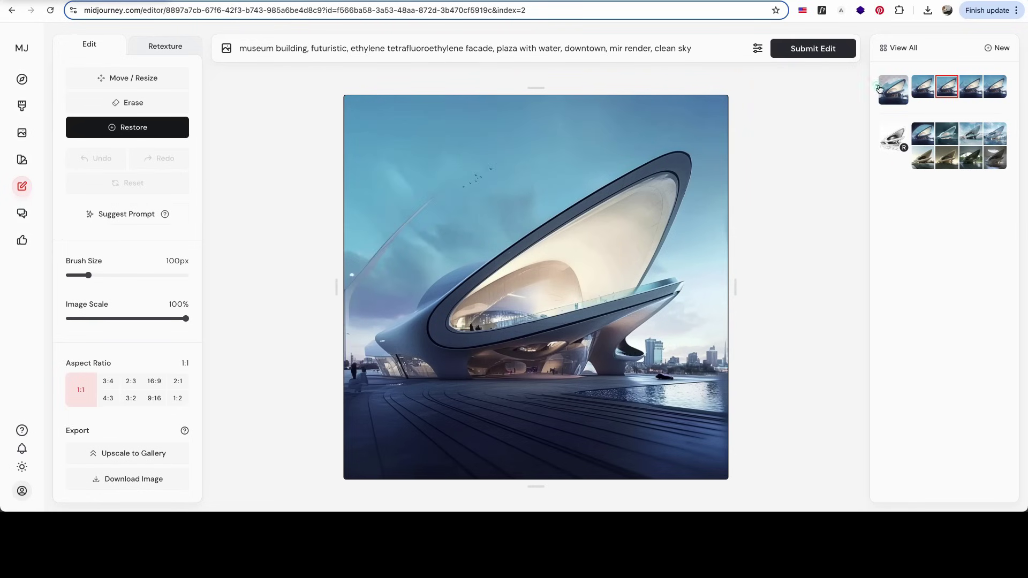
pyautogui.click(997, 89)
pyautogui.click(893, 137)
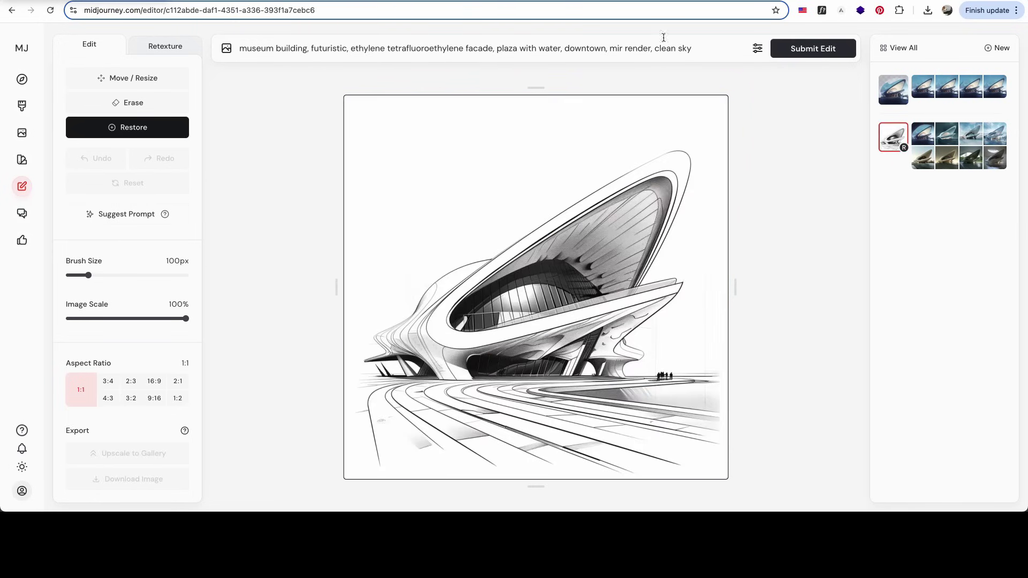
# Step: In the guidebook, select 'museum building, by Kengo Kuma, Ceramic Tiles as a Wall Screen'
pyautogui.click(468, 6)
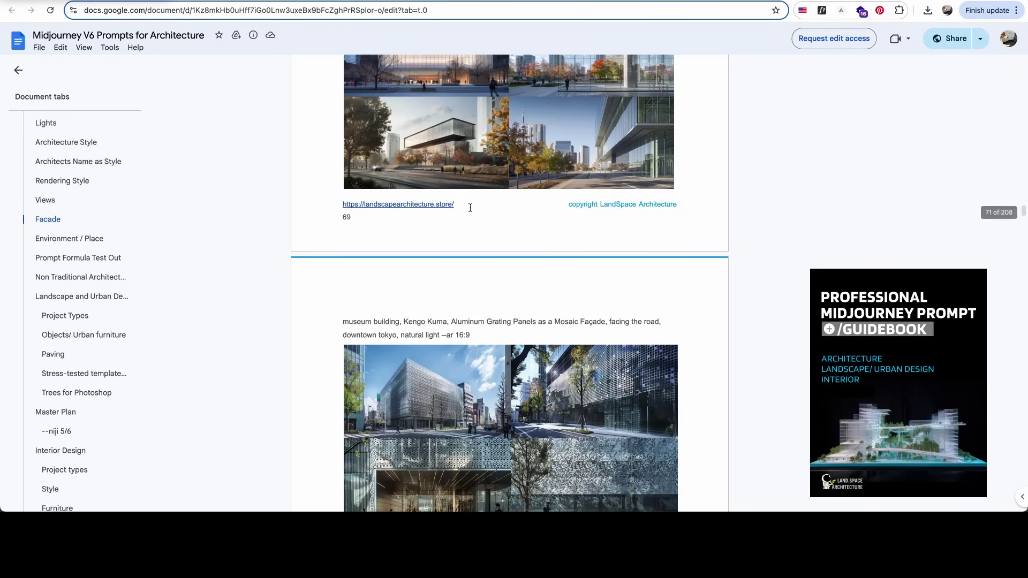
pyautogui.scroll(10, 470, 208)
pyautogui.scroll(-15, 470, 208)
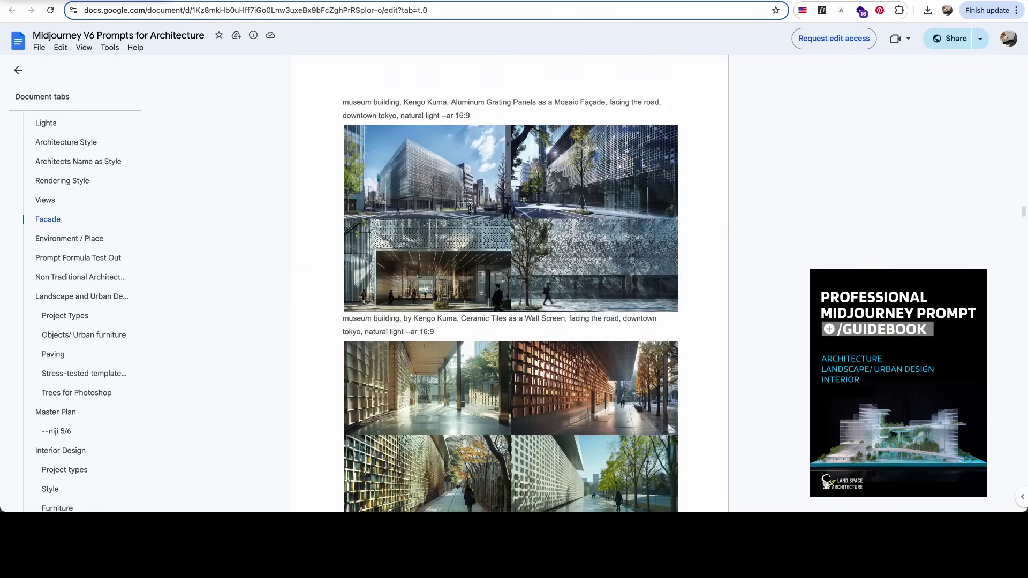
pyautogui.scroll(5, 470, 207)
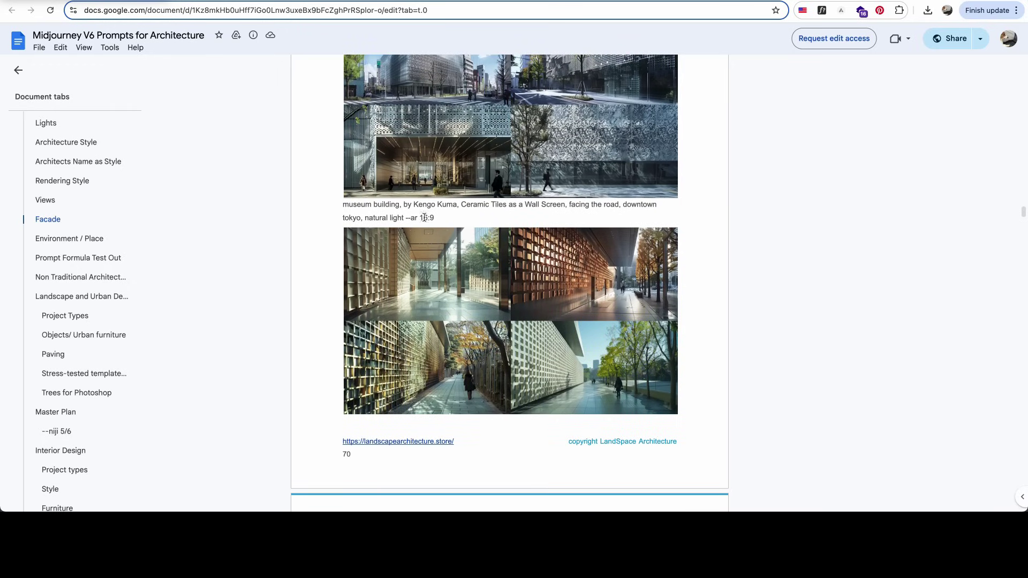
pyautogui.moveTo(341, 205); pyautogui.dragTo(565, 206)
pyautogui.hotkey('ctrl', 'c')
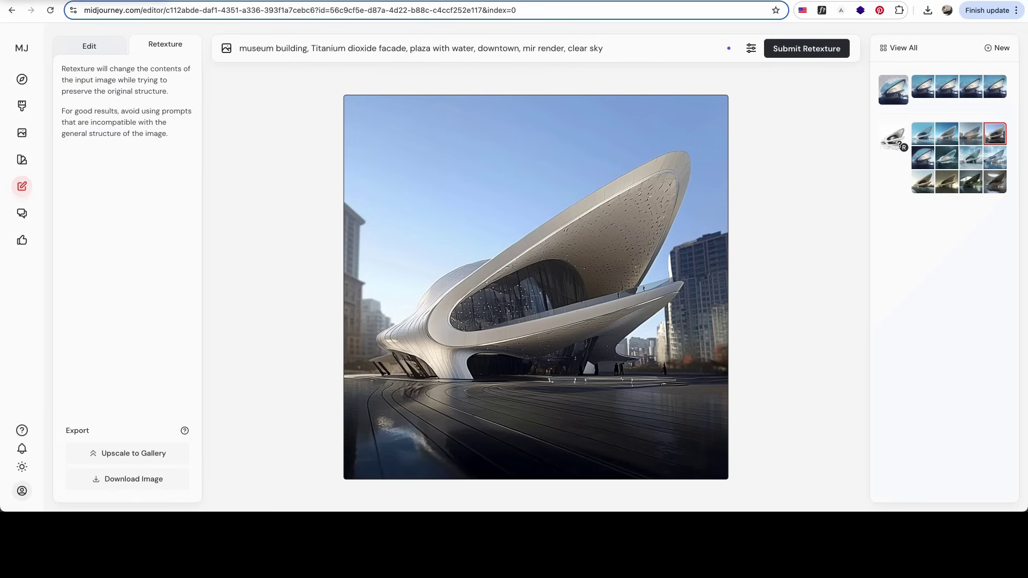
# Step: Replace the prompt with the Kengo Kuma ceramic tiles phrase, retexture the sketch, and compare the four renders
pyautogui.click(893, 137)
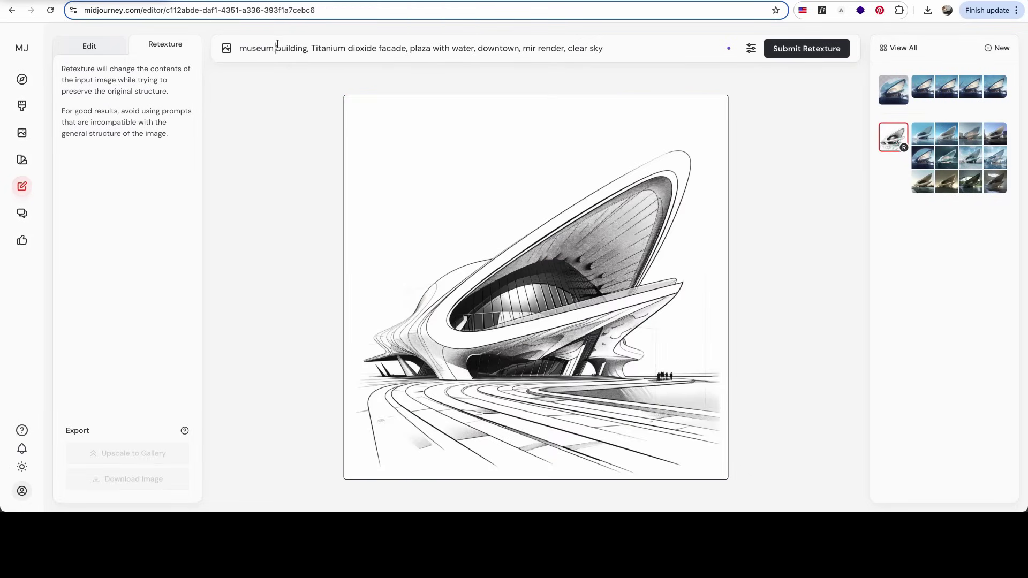
pyautogui.hotkey('ctrl', 'a')
pyautogui.hotkey('ctrl', 'v')
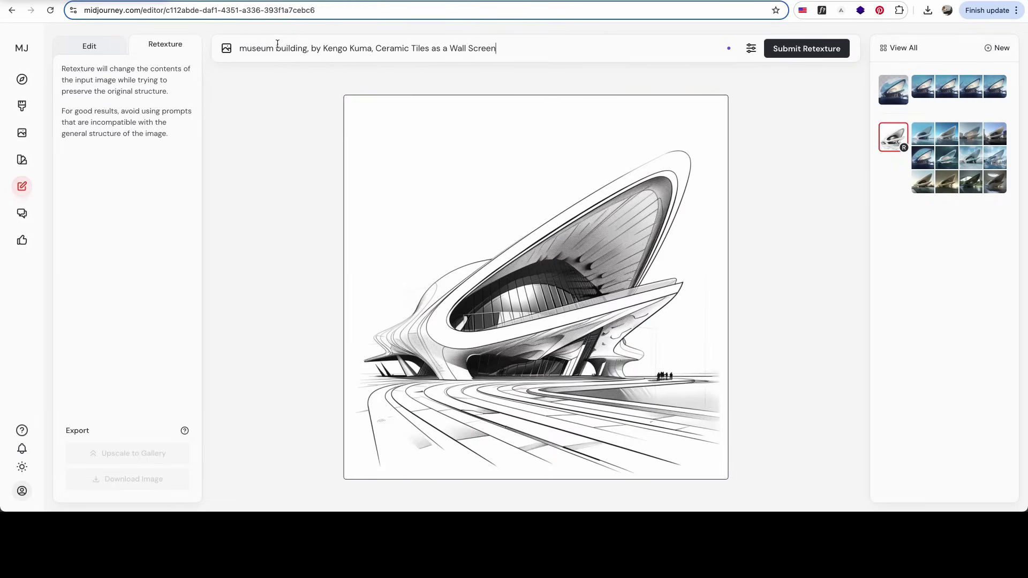
pyautogui.click(803, 48)
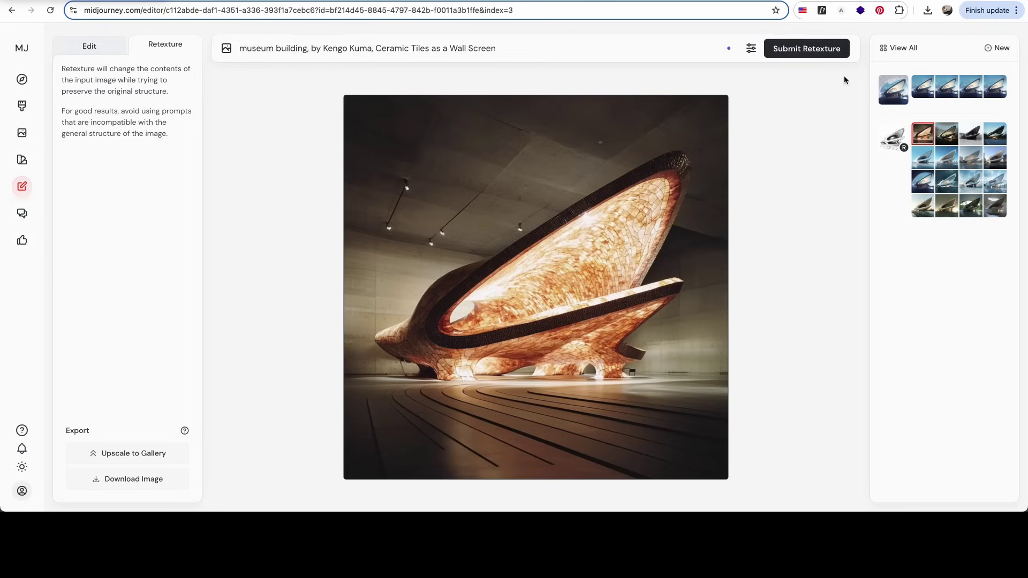
pyautogui.click(943, 139)
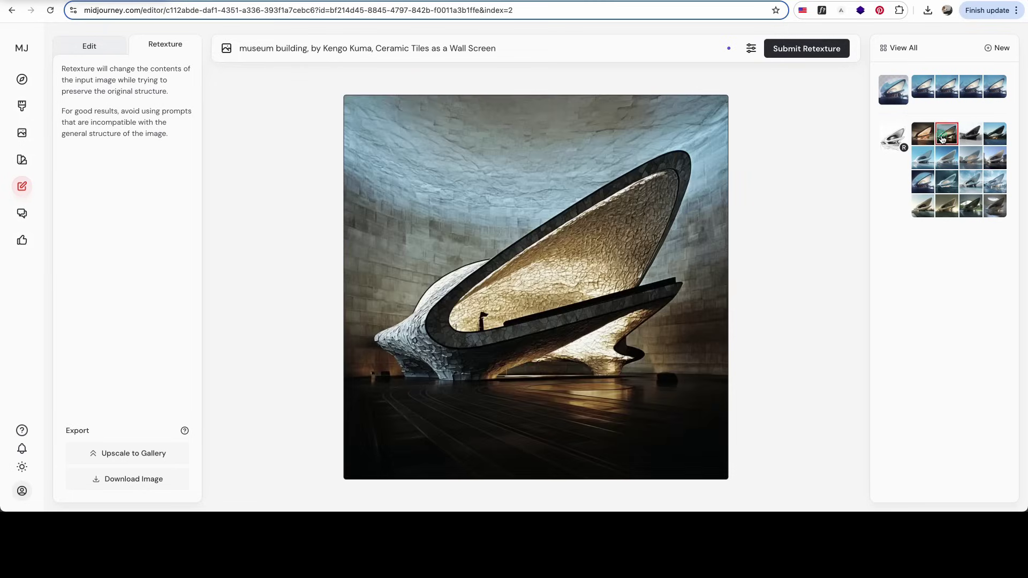
pyautogui.press('Right')
pyautogui.press('Right')
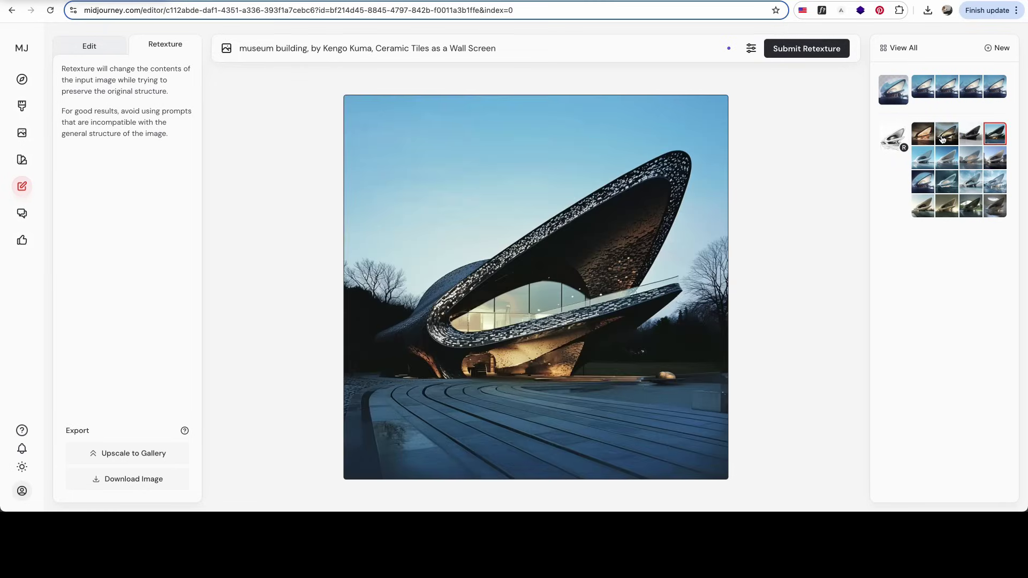
pyautogui.press('Left')
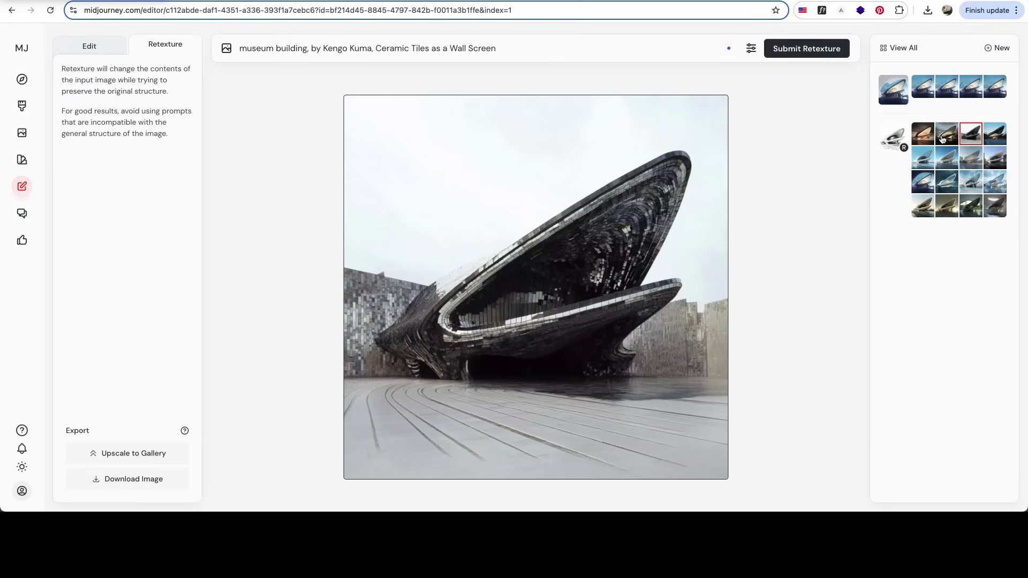
pyautogui.press('Left')
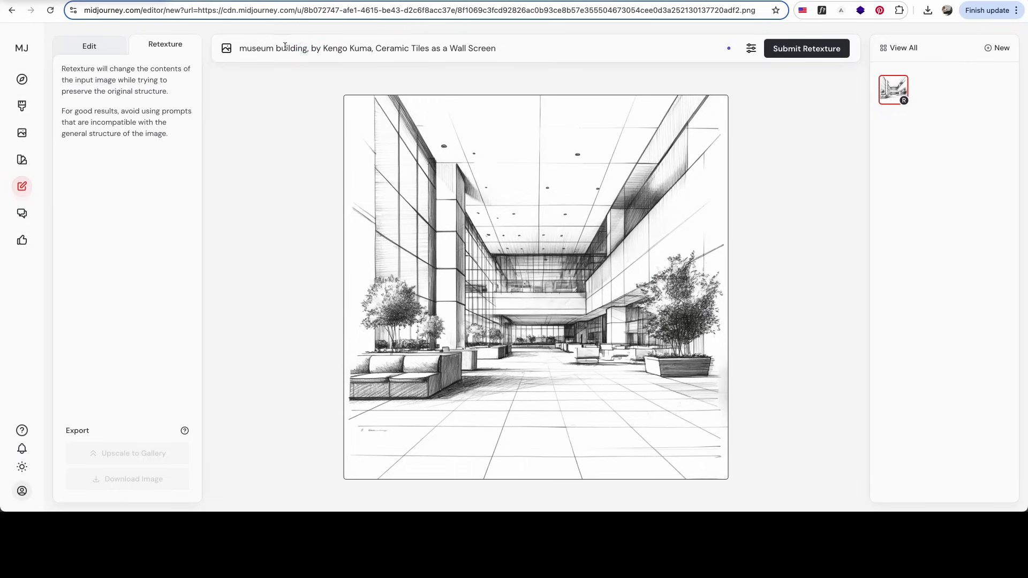
# Step: Change 'building' to 'lobby' so the prompt reads 'museum lobby, by Kengo Kuma…'
pyautogui.doubleClick(285, 47)
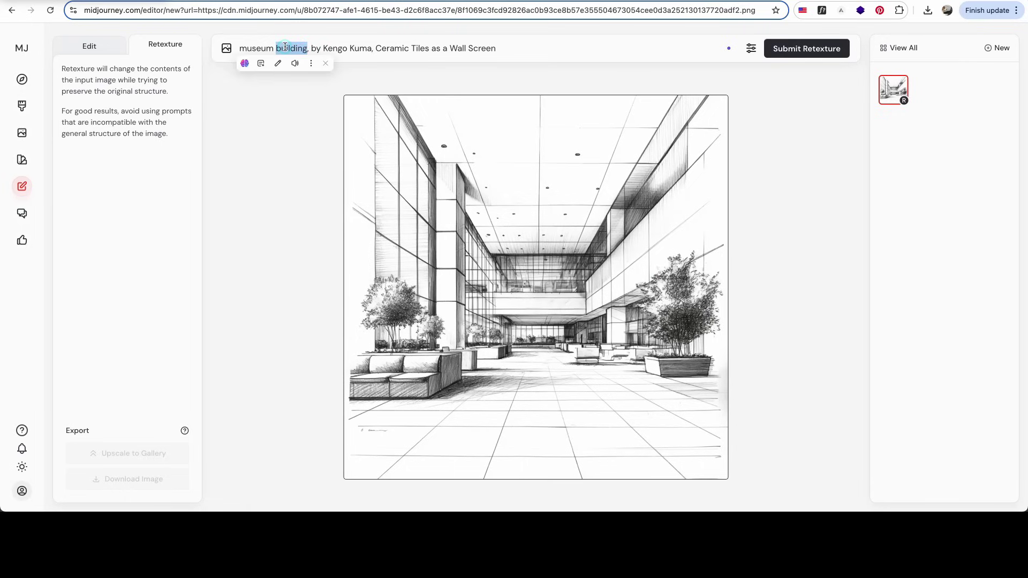
pyautogui.write('lobby')
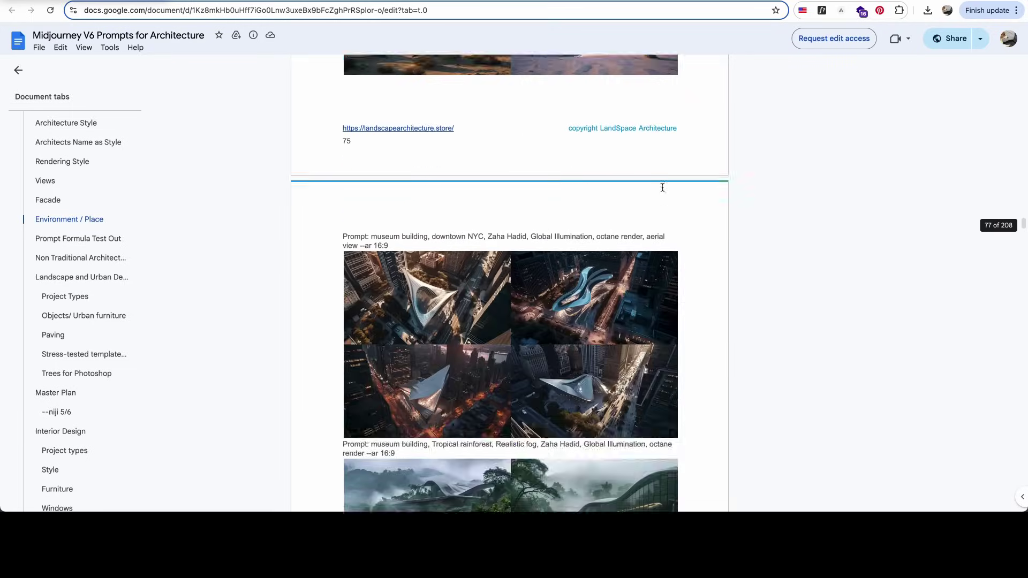
pyautogui.scroll(-10, 662, 187)
pyautogui.scroll(-5, 103, 348)
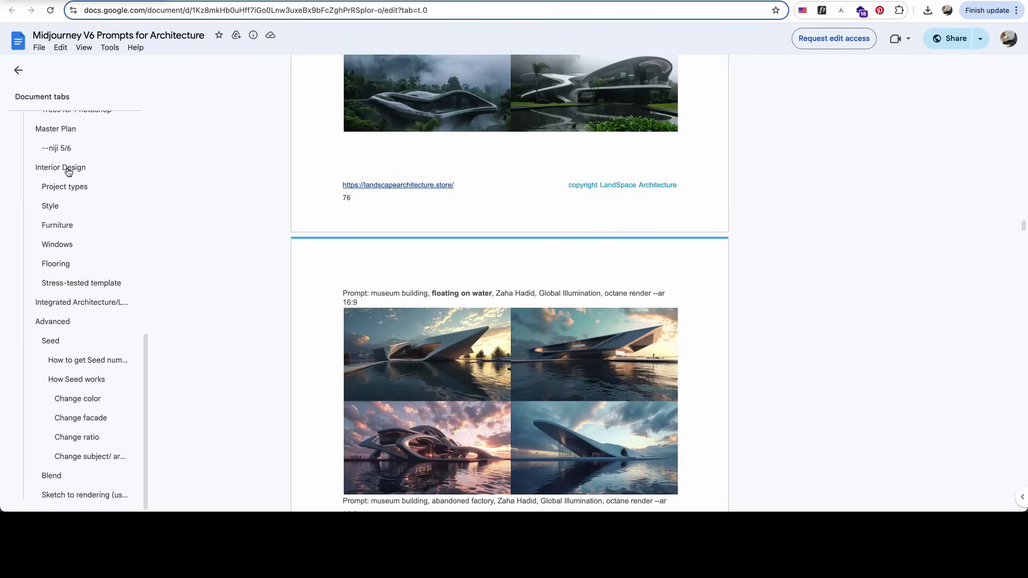
# Step: In the office lobby prompts, select 'Aluminum plate material and wood structure'
pyautogui.click(73, 284)
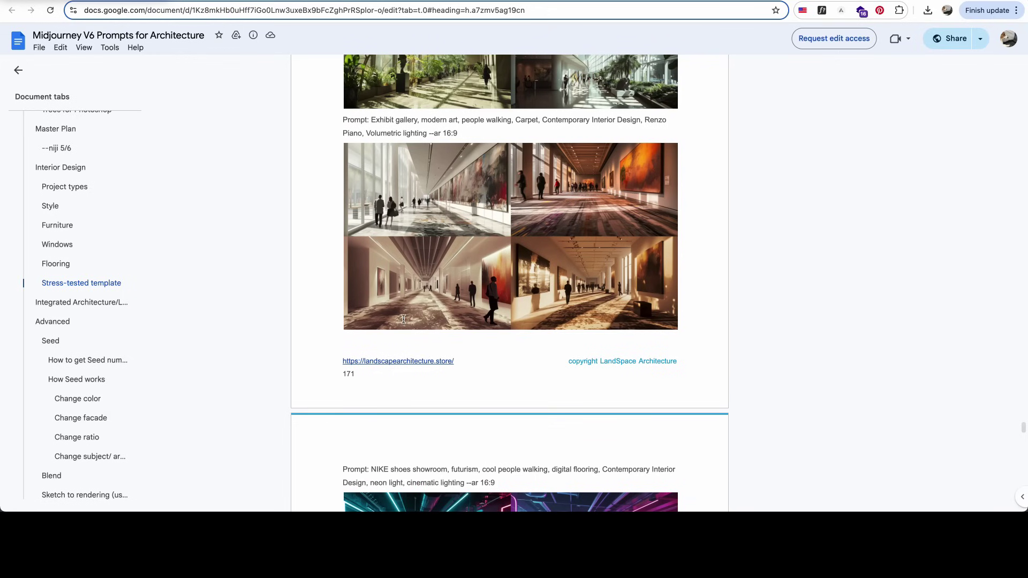
pyautogui.scroll(-20, 404, 320)
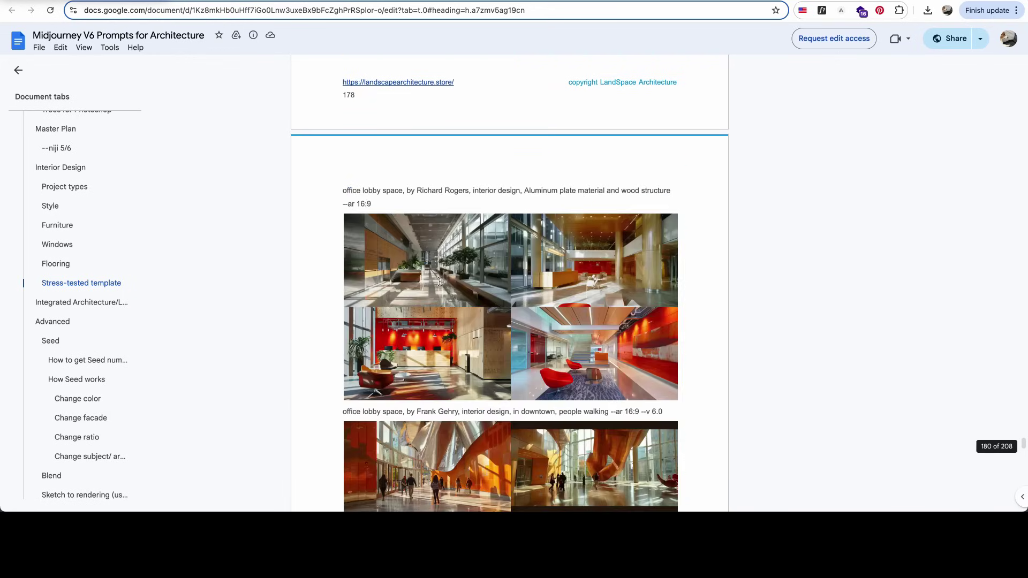
pyautogui.scroll(-1, 440, 282)
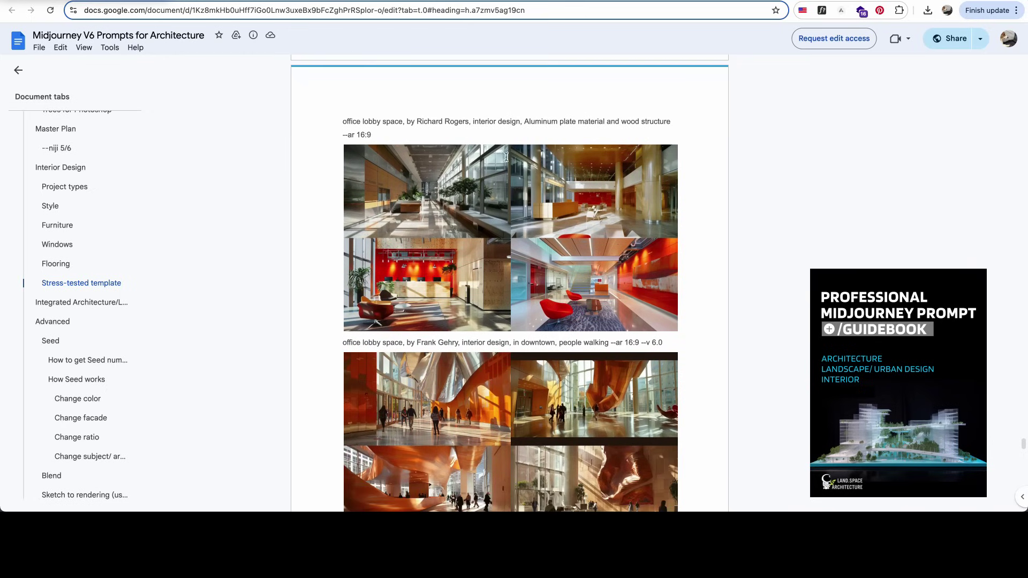
pyautogui.moveTo(523, 121); pyautogui.dragTo(679, 120)
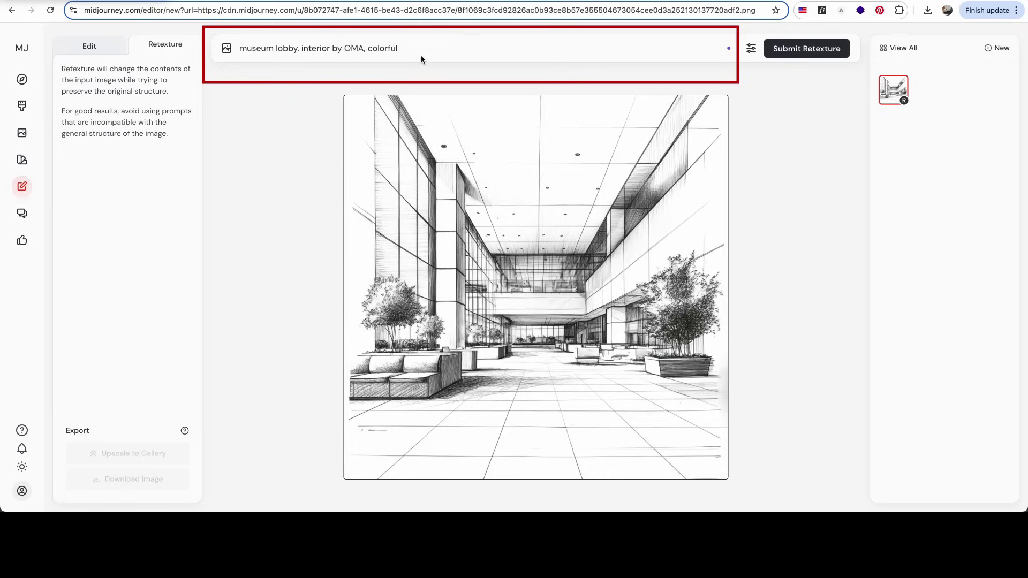
# Step: Append 'Aluminum plate material and wood structure' to the OMA lobby prompt, retexture, and compare the four variants
pyautogui.write('Aluminum plate material and wood structure')
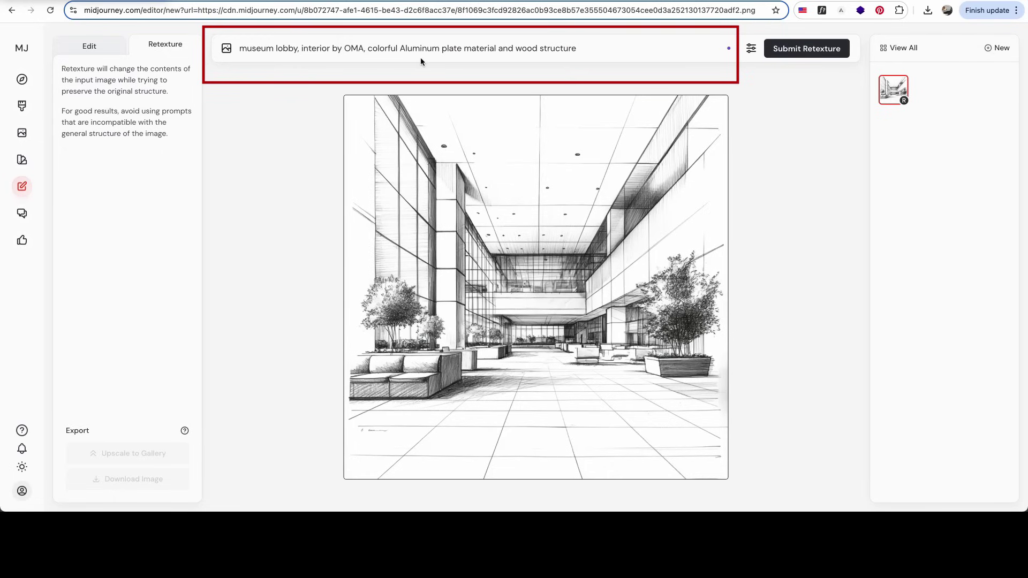
pyautogui.click(813, 49)
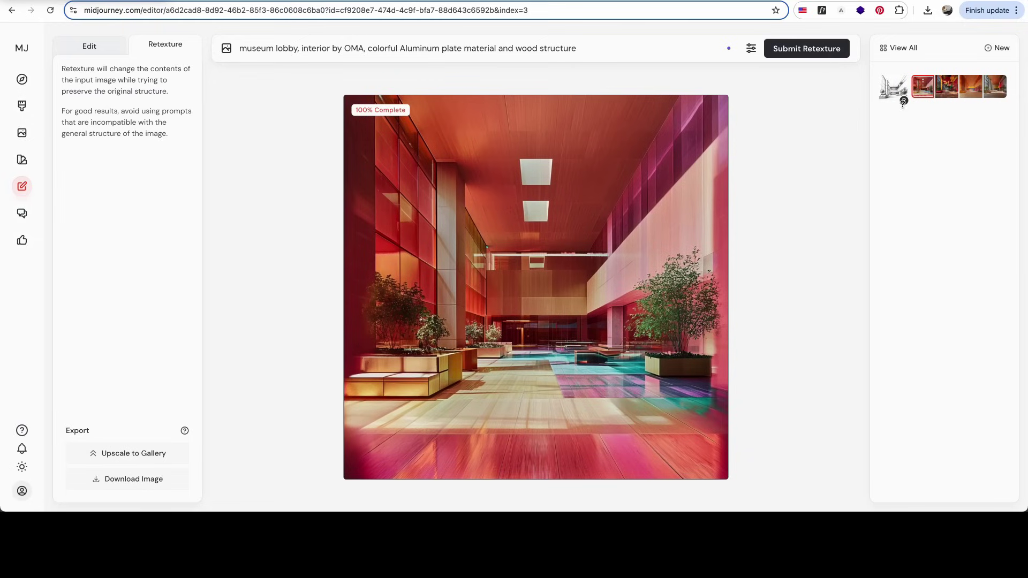
pyautogui.click(941, 94)
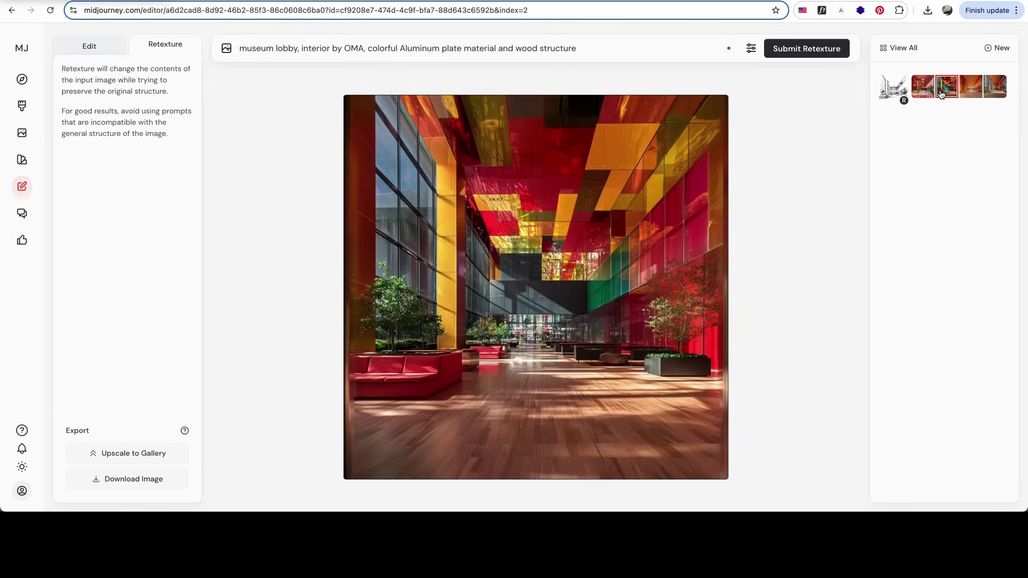
pyautogui.press('Right')
pyautogui.press('Right')
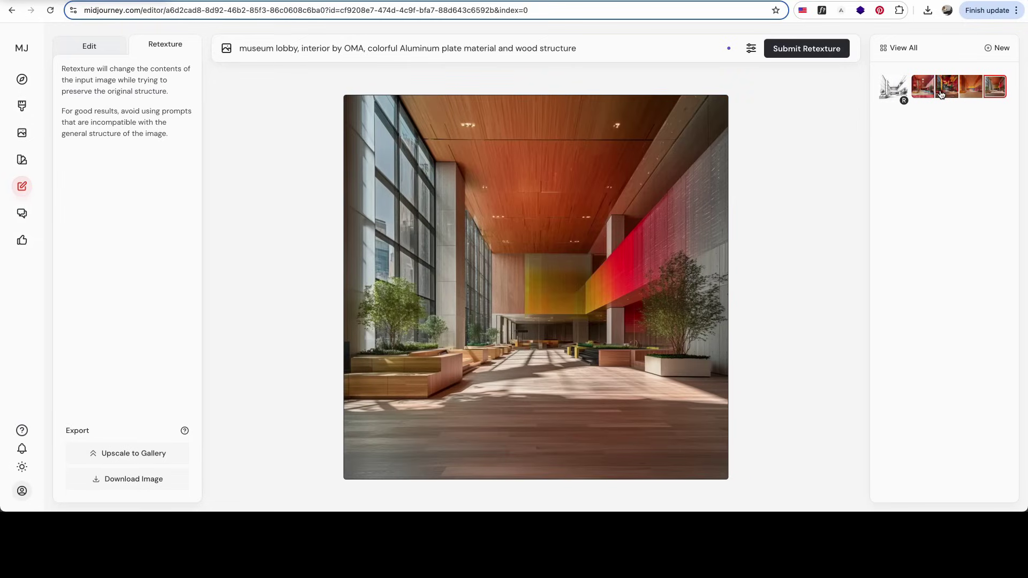
pyautogui.press('Left')
pyautogui.press('Left')
pyautogui.press('Left')
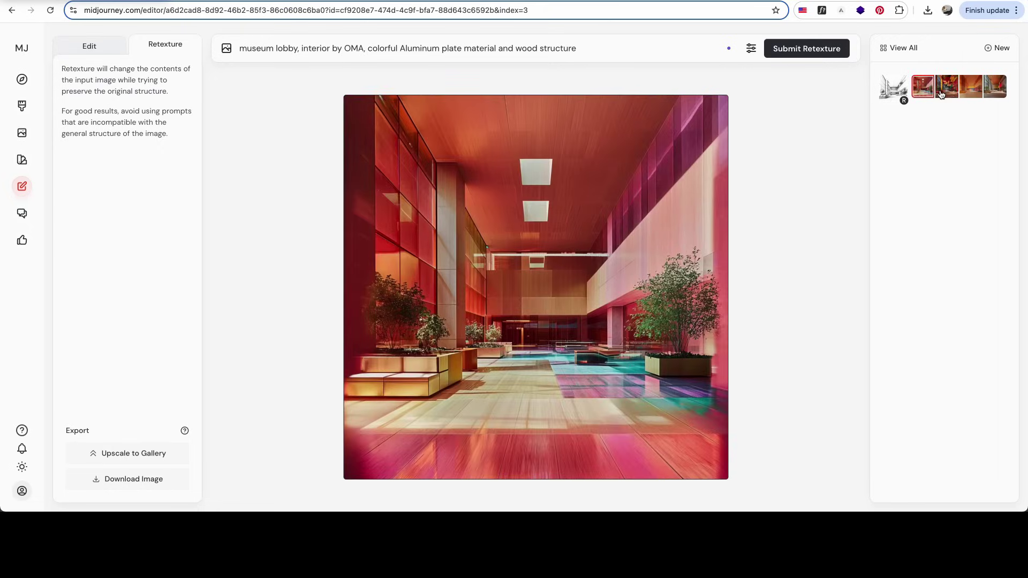
pyautogui.press('Right')
pyautogui.press('Right')
pyautogui.press('Right')
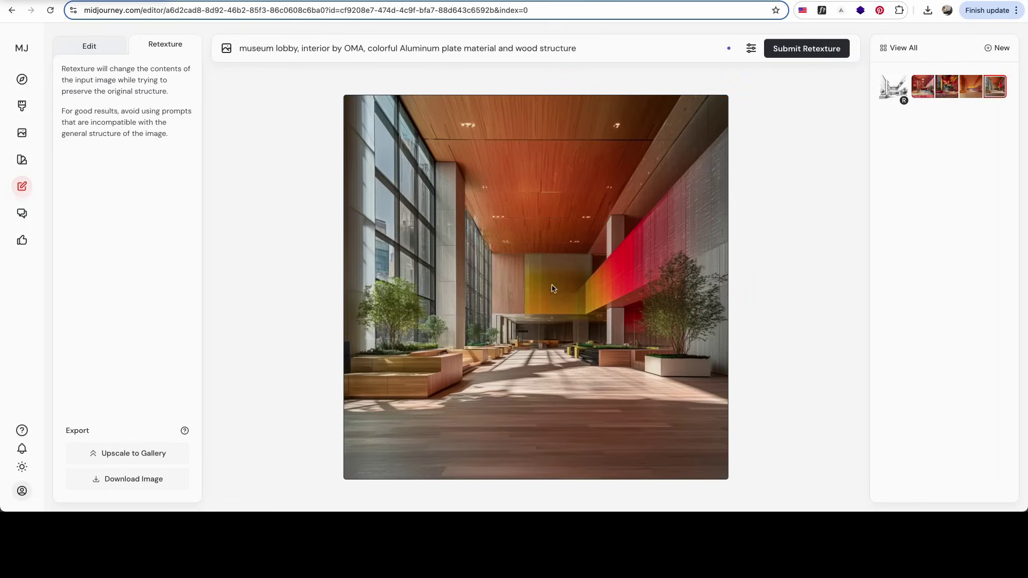
pyautogui.hotkey('ctrl', 'Tab')
pyautogui.scroll(-3, 442, 182)
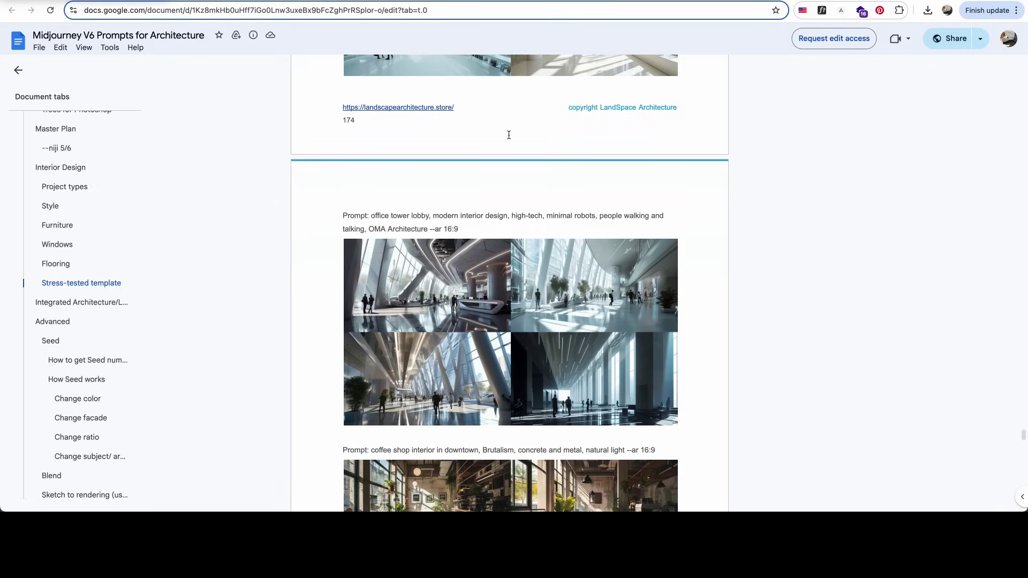
# Step: Replace the prompt with 'office tower lobby, high-tech, OMA Architecture' and retexture the lobby sketch
pyautogui.moveTo(370, 215); pyautogui.dragTo(427, 229)
pyautogui.hotkey('ctrl', 'c')
pyautogui.hotkey('ctrl', 'shift', 'Tab')
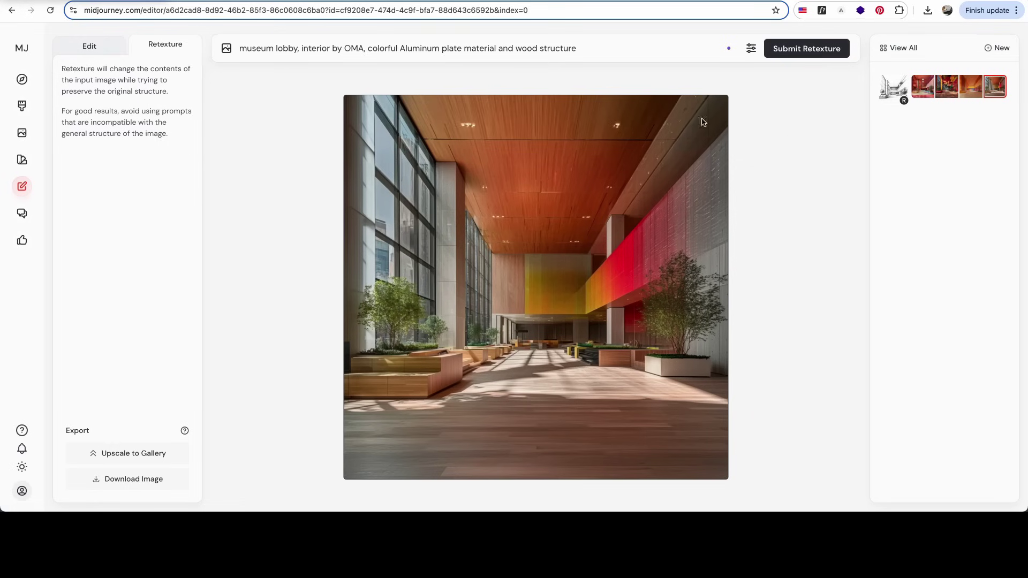
pyautogui.click(669, 48)
pyautogui.hotkey('ctrl', 'a')
pyautogui.hotkey('ctrl', 'v')
pyautogui.click(793, 48)
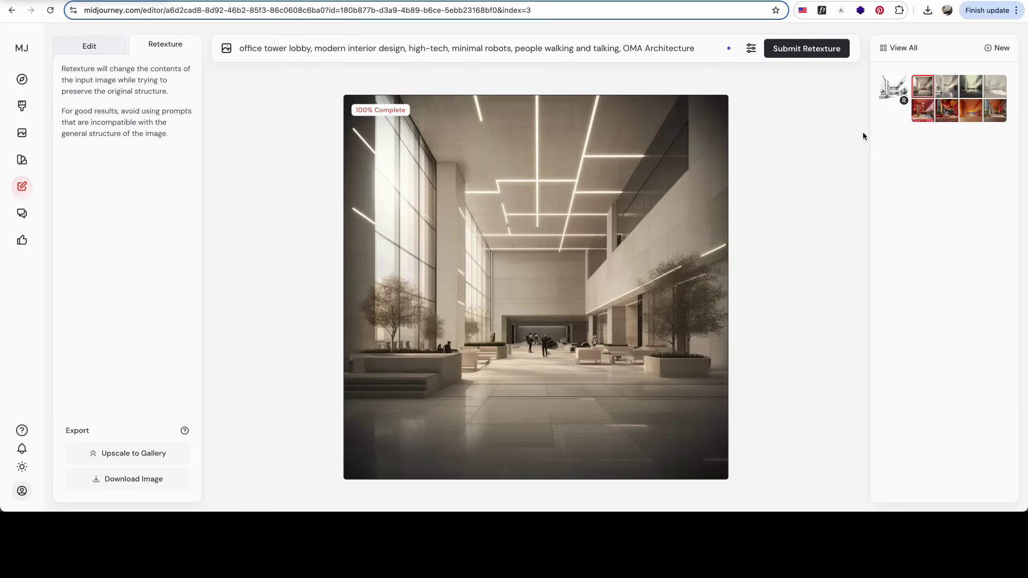
# Step: Cycle through the pale high-tech lobby variants and settle on the second one
pyautogui.press('Right')
pyautogui.press('Right')
pyautogui.press('Right')
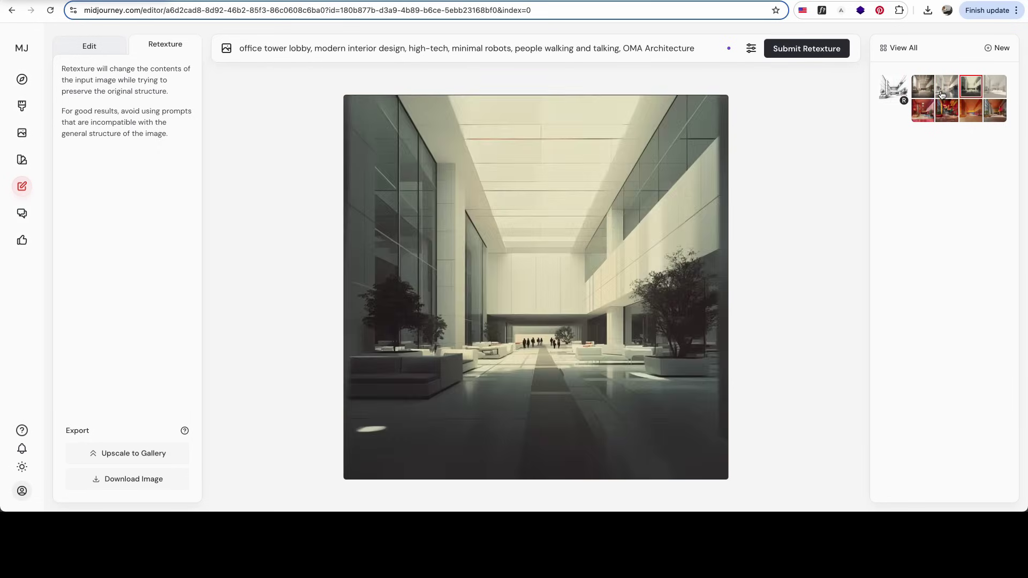
pyautogui.press('Right')
pyautogui.press('Left')
pyautogui.press('Down')
pyautogui.press('Up')
pyautogui.press('Down')
pyautogui.press('Left')
pyautogui.press('Up')
pyautogui.click(942, 95)
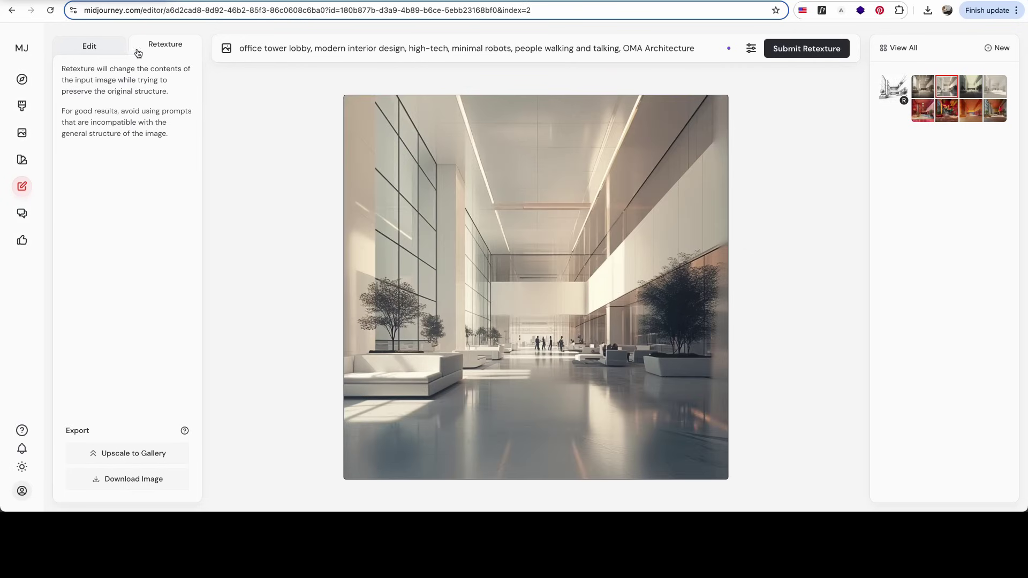
# Step: Retexture the white lobby with the neon city upload as image prompt and view the pink-lit variants
pyautogui.click(118, 52)
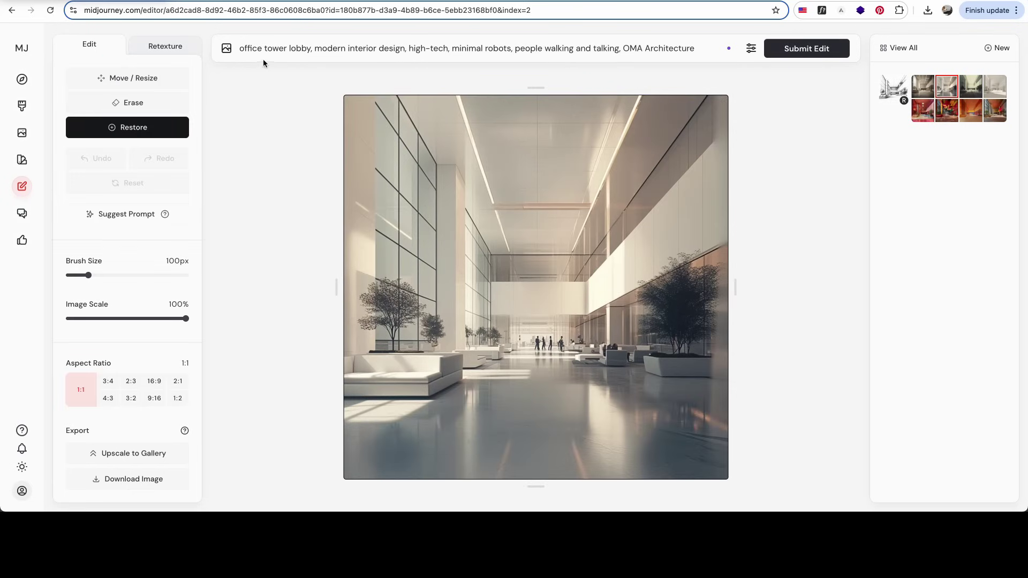
pyautogui.click(227, 48)
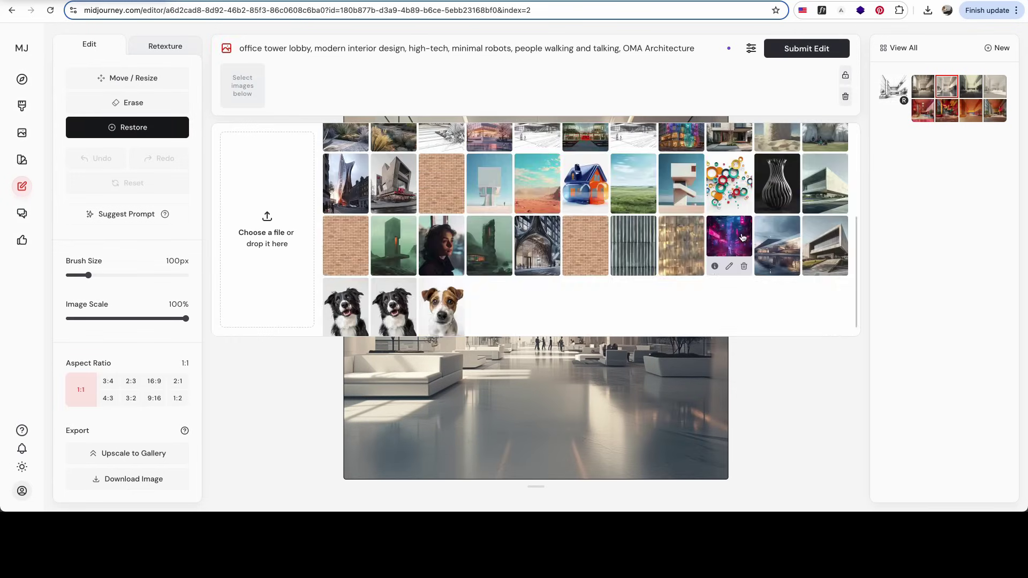
pyautogui.click(729, 245)
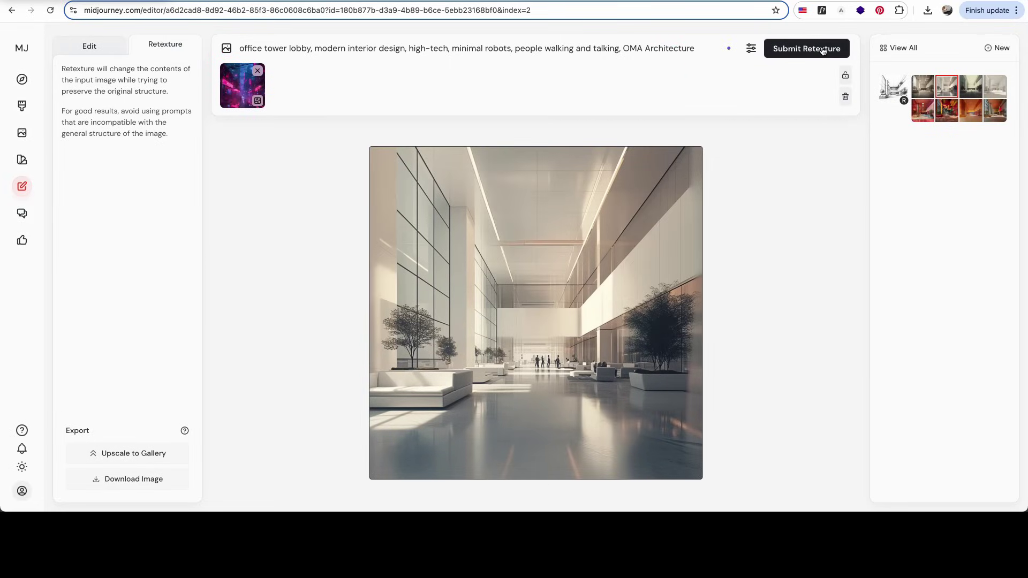
pyautogui.click(819, 50)
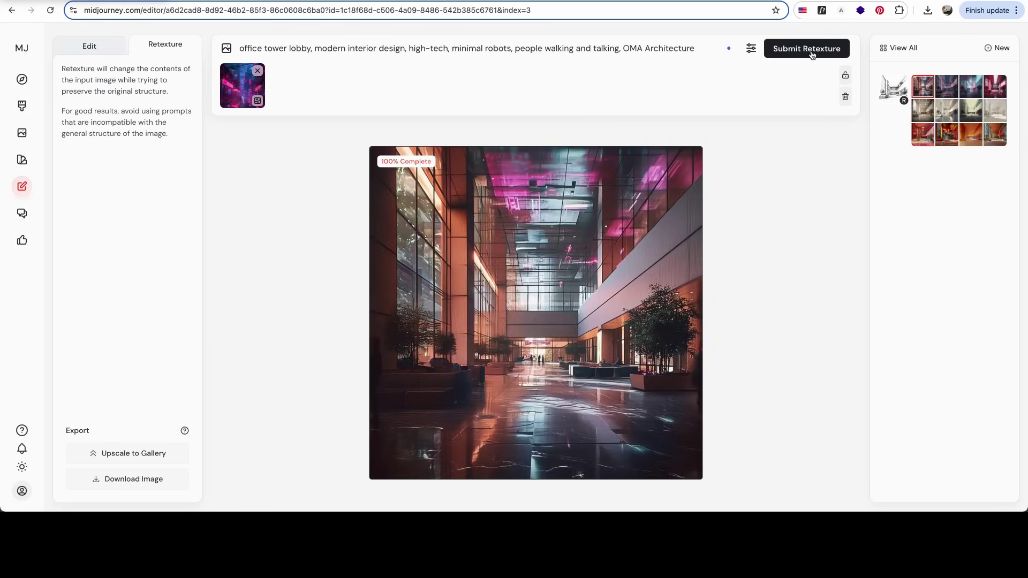
pyautogui.press('Right')
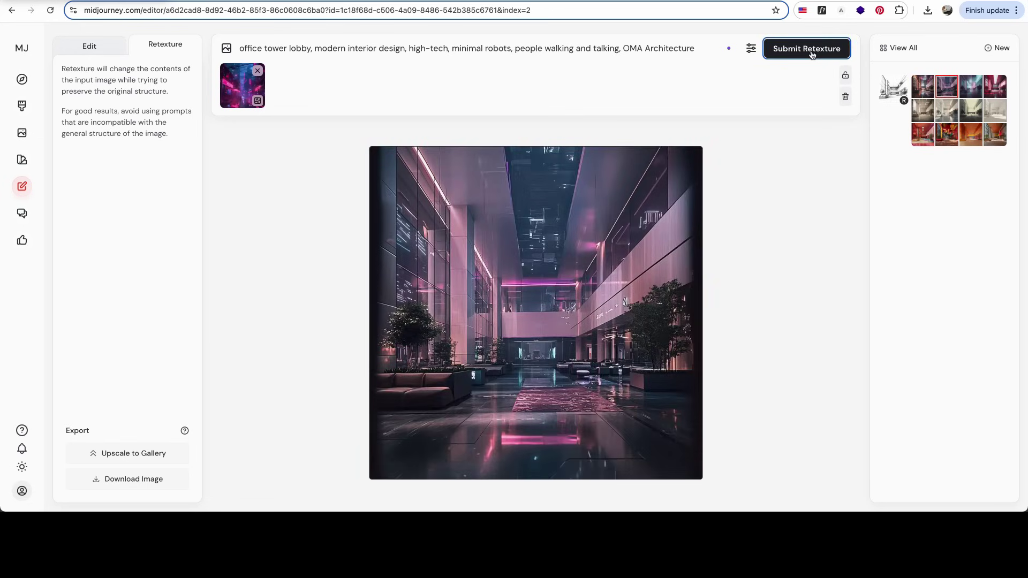
pyautogui.press('Right')
pyautogui.press('Right')
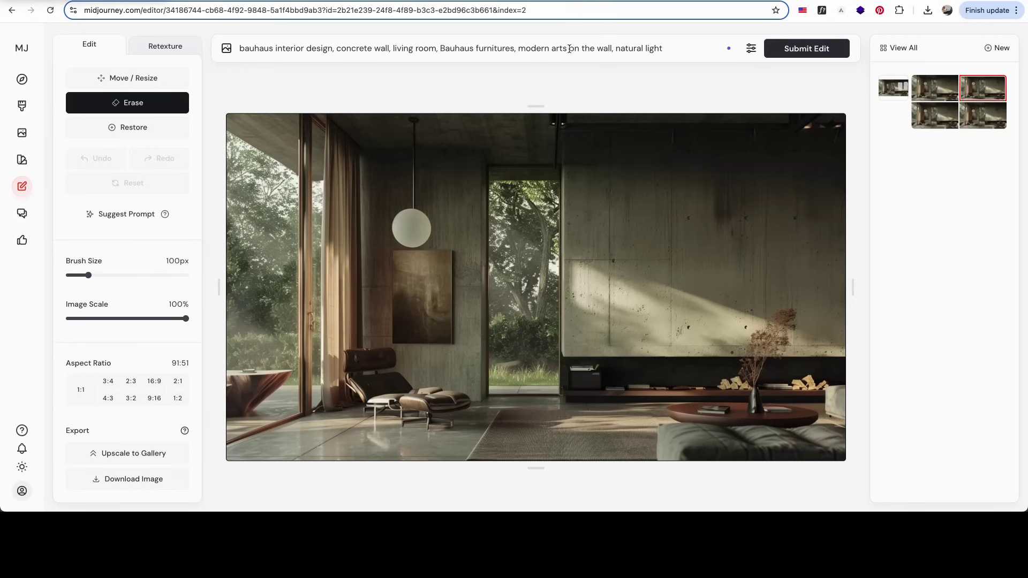
# Step: Erase the right concrete wall and regenerate it with 'modern arts on the wall, natural light'
pyautogui.click(569, 48)
pyautogui.write('pair')
pyautogui.press('BackSpace')
pyautogui.press('BackSpace')
pyautogui.press('BackSpace')
pyautogui.press('BackSpace')
pyautogui.moveTo(615, 190)
pyautogui.mouseDown()
pyautogui.moveTo(650, 300)
pyautogui.moveTo(803, 300)
pyautogui.moveTo(696, 189)
pyautogui.moveTo(673, 213)
pyautogui.moveTo(762, 248)
pyautogui.moveTo(725, 270)
pyautogui.moveTo(782, 274)
pyautogui.mouseUp()
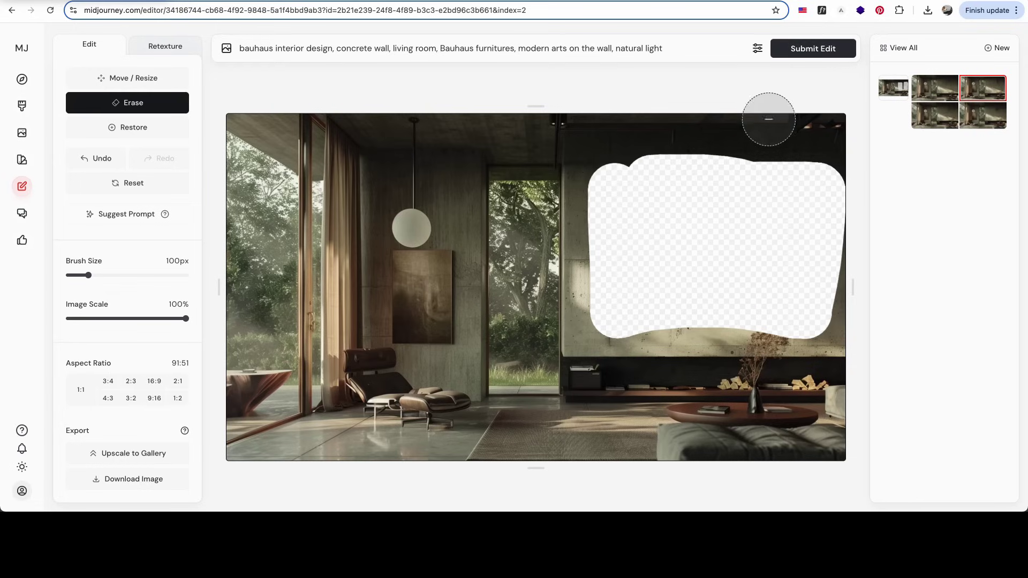
pyautogui.click(808, 50)
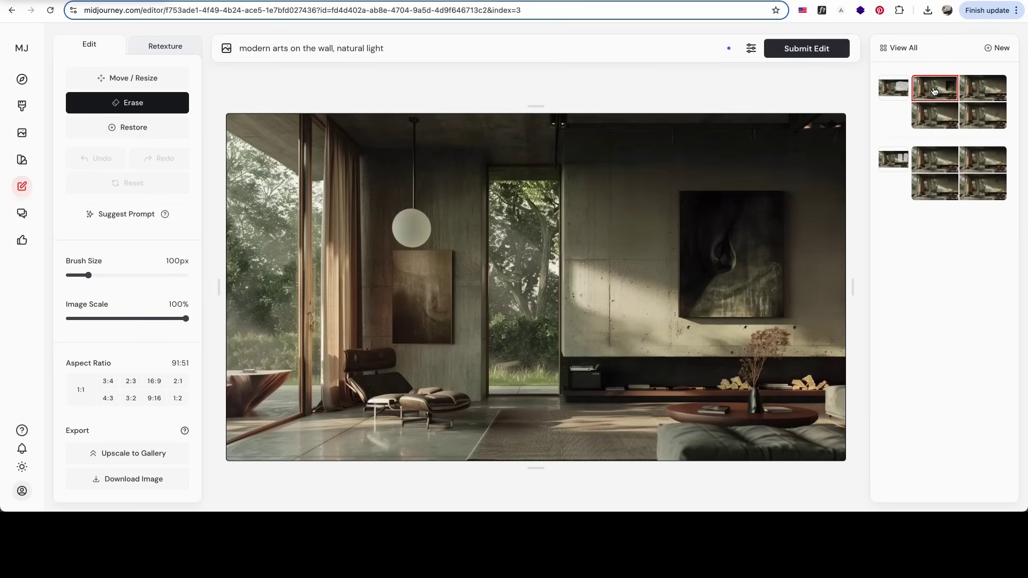
# Step: Compare the wall-artwork results with the original living room
pyautogui.click(907, 88)
pyautogui.click(925, 88)
pyautogui.click(893, 89)
pyautogui.click(927, 90)
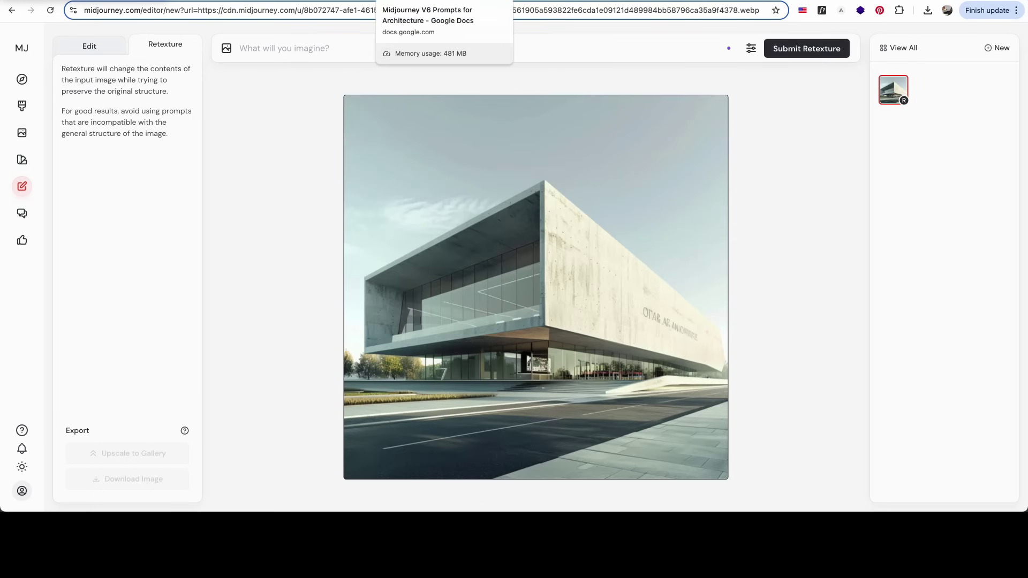
# Step: In the guidebook's Facade section, select 'polytetrafluoroethylene facade' from the museum building prompt
pyautogui.click(418, 1)
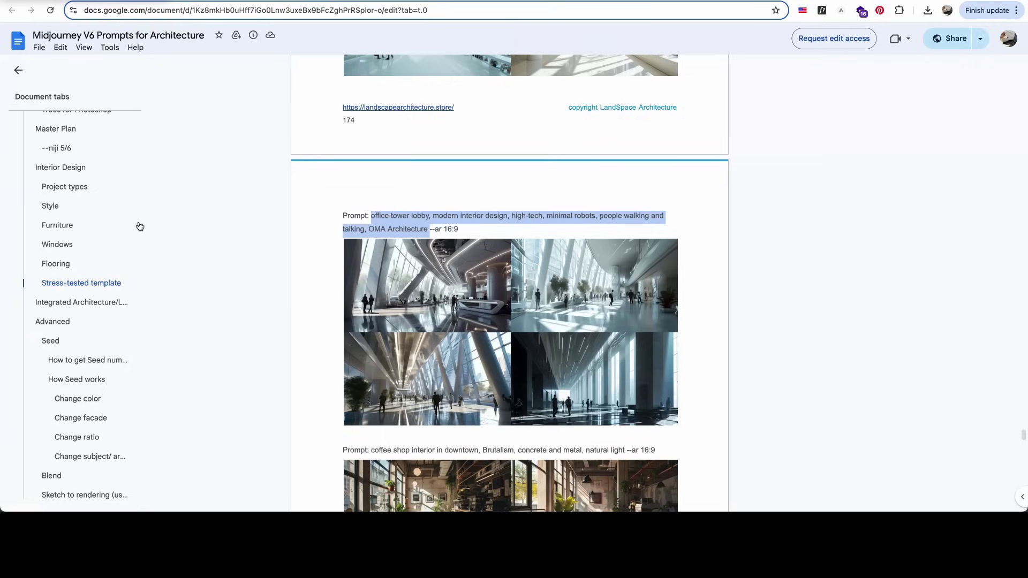
pyautogui.scroll(6, 111, 220)
pyautogui.click(97, 242)
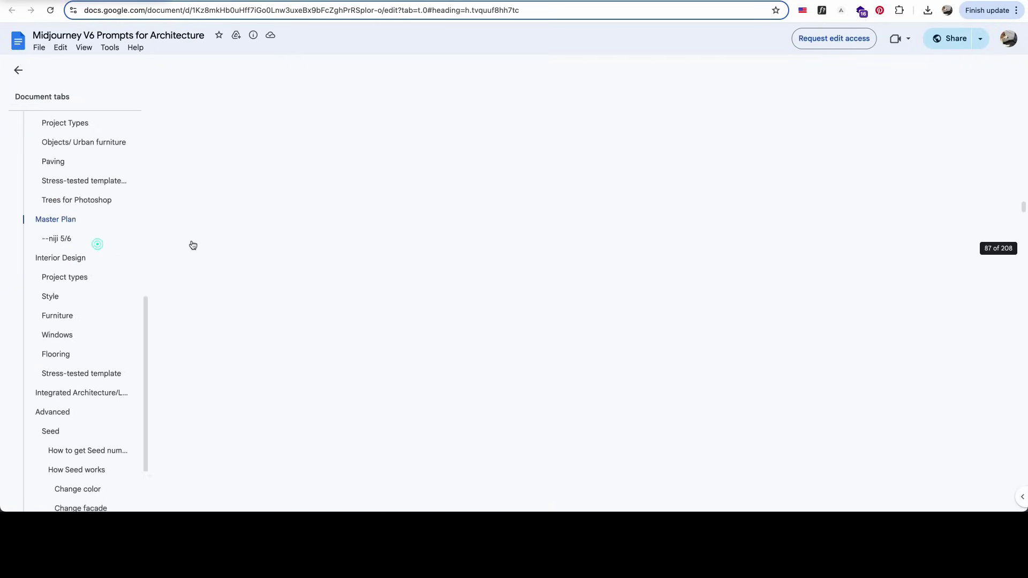
pyautogui.scroll(-5, 381, 311)
pyautogui.scroll(5, 381, 312)
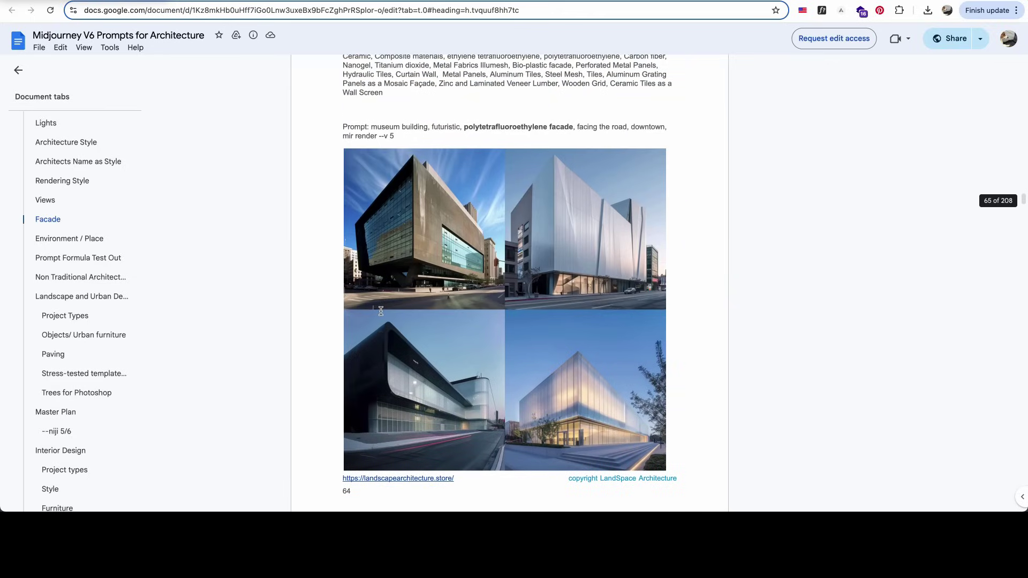
pyautogui.moveTo(463, 129); pyautogui.dragTo(572, 131)
pyautogui.hotkey('ctrl', 'c')
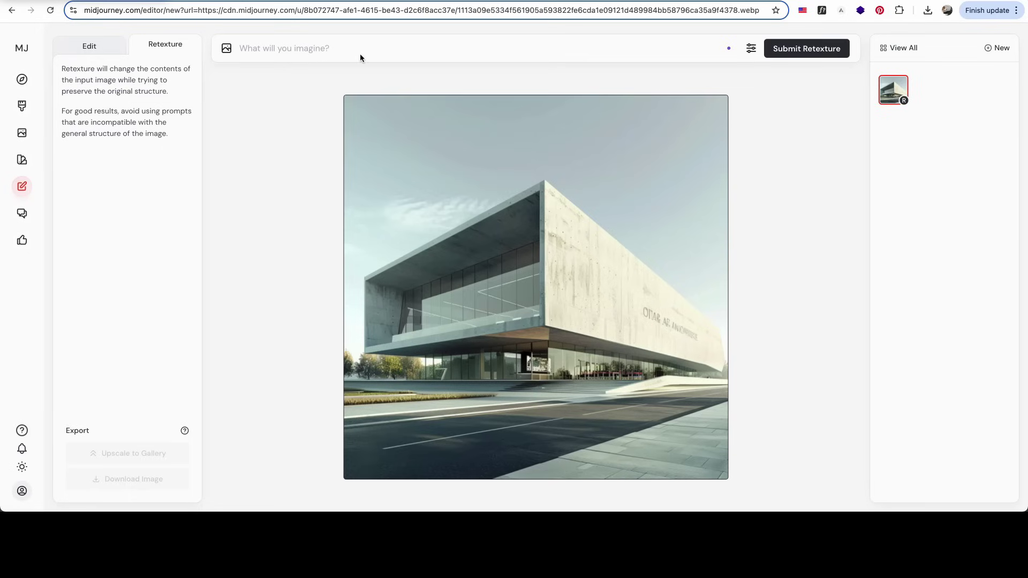
# Step: Retexture the concrete museum with the prompt 'modern museum with polytetrafluoroethylene facade'
pyautogui.click(360, 44)
pyautogui.hotkey('ctrl', 'v')
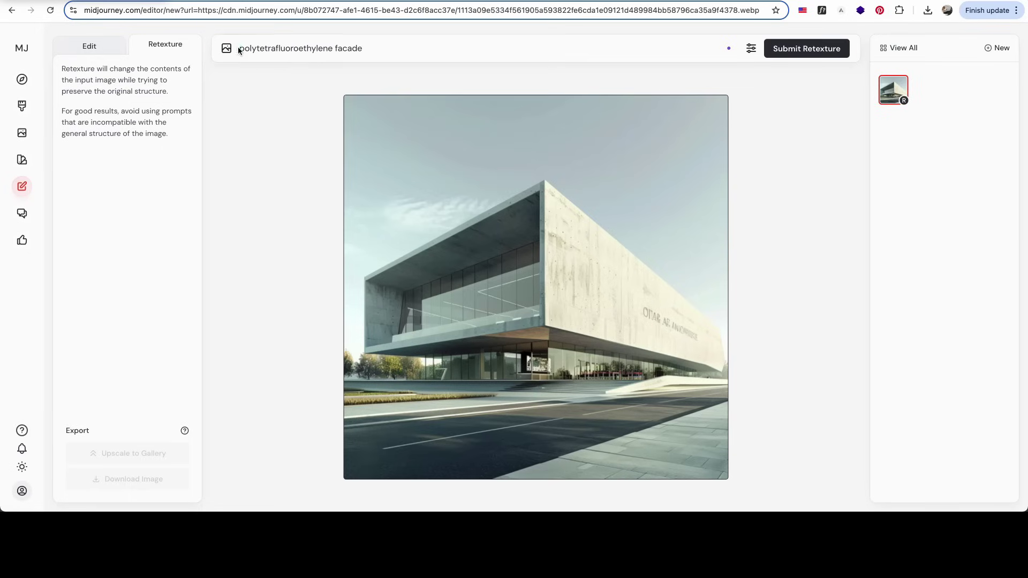
pyautogui.click(240, 48)
pyautogui.write('modern museum with')
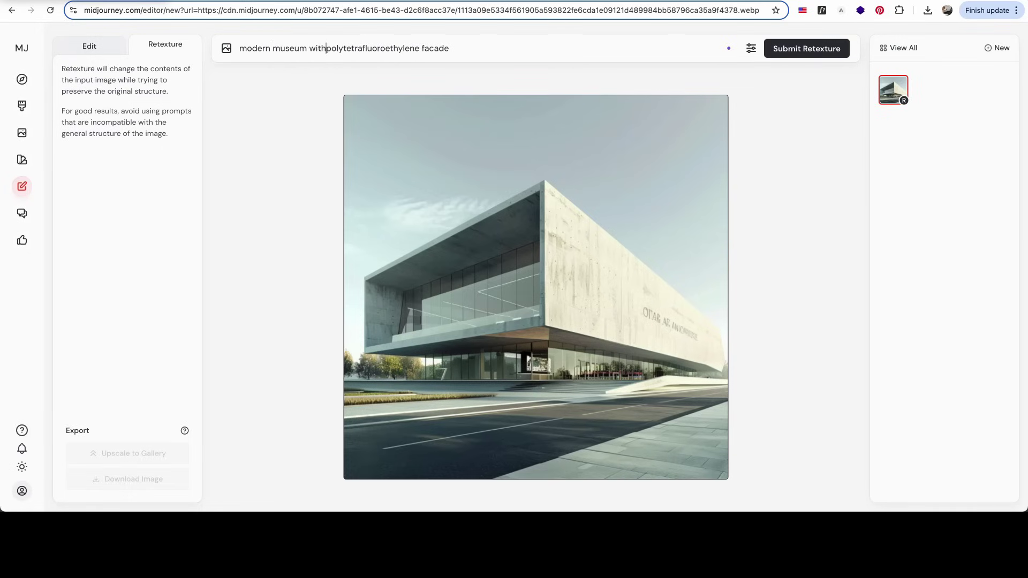
pyautogui.click(790, 52)
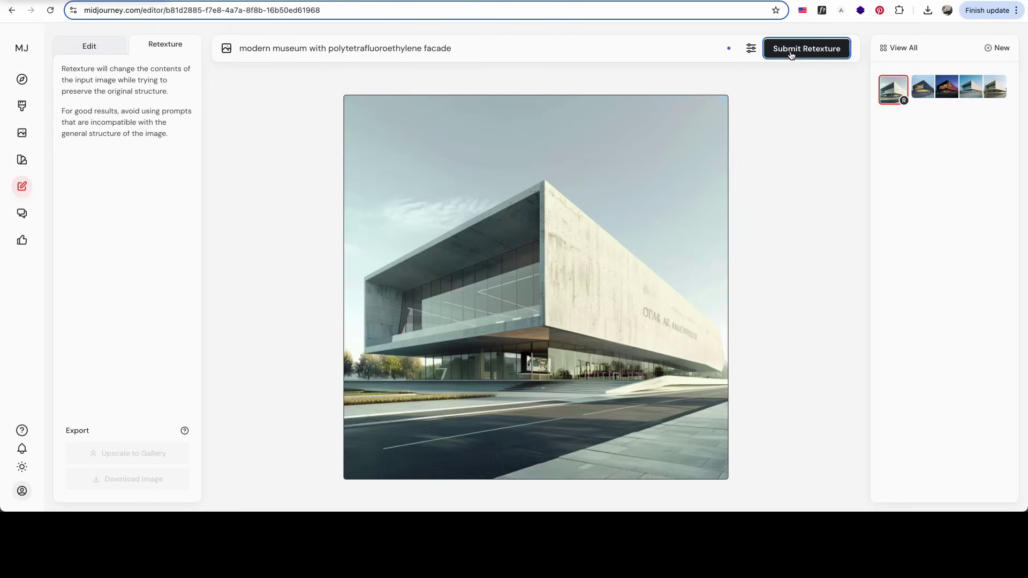
# Step: Browse the colourful night, white museum, wooden grid and glass-block facade variants
pyautogui.press('Right')
pyautogui.press('Right')
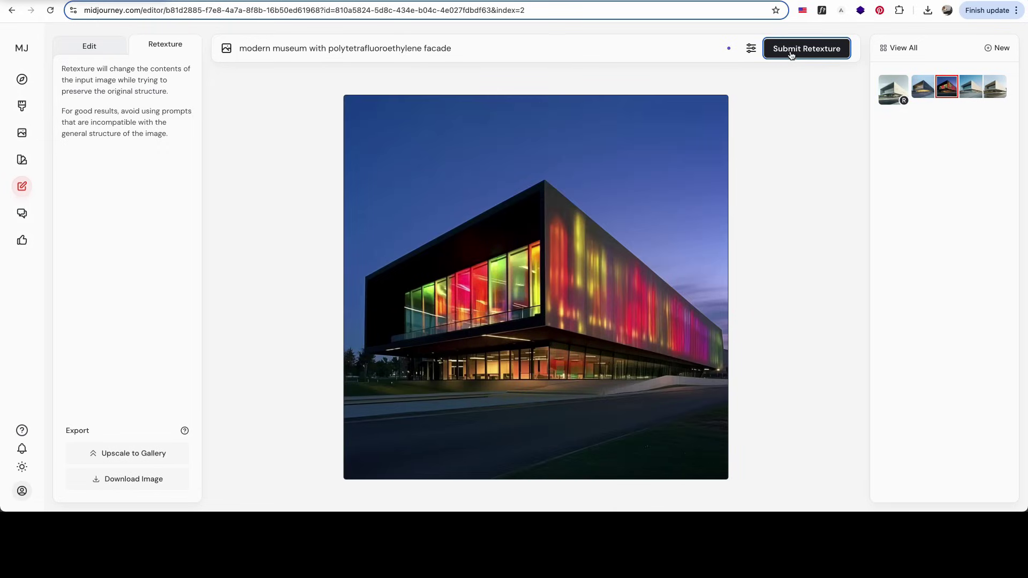
pyautogui.press('Right')
pyautogui.press('Right')
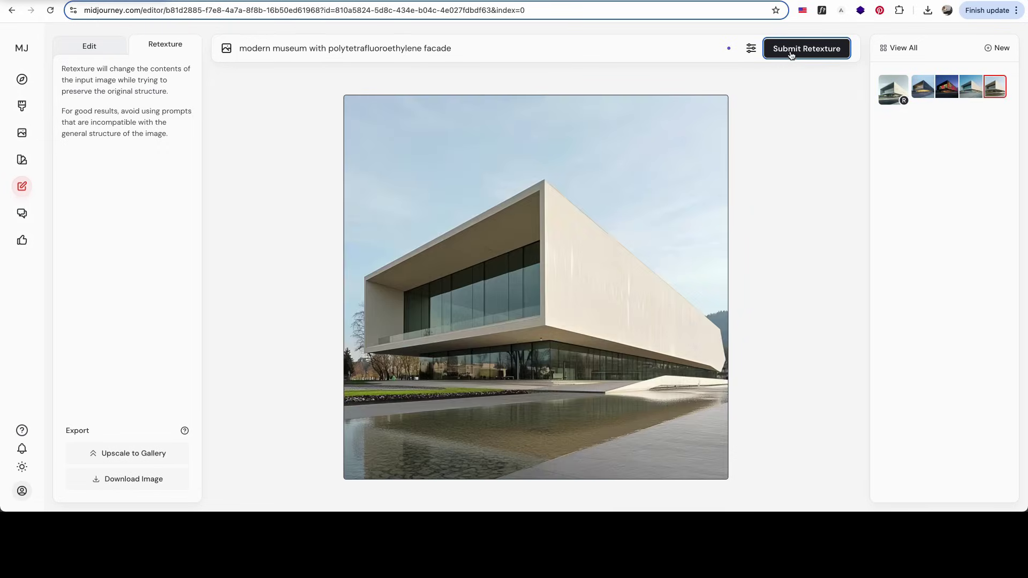
pyautogui.press('Left')
pyautogui.press('Left')
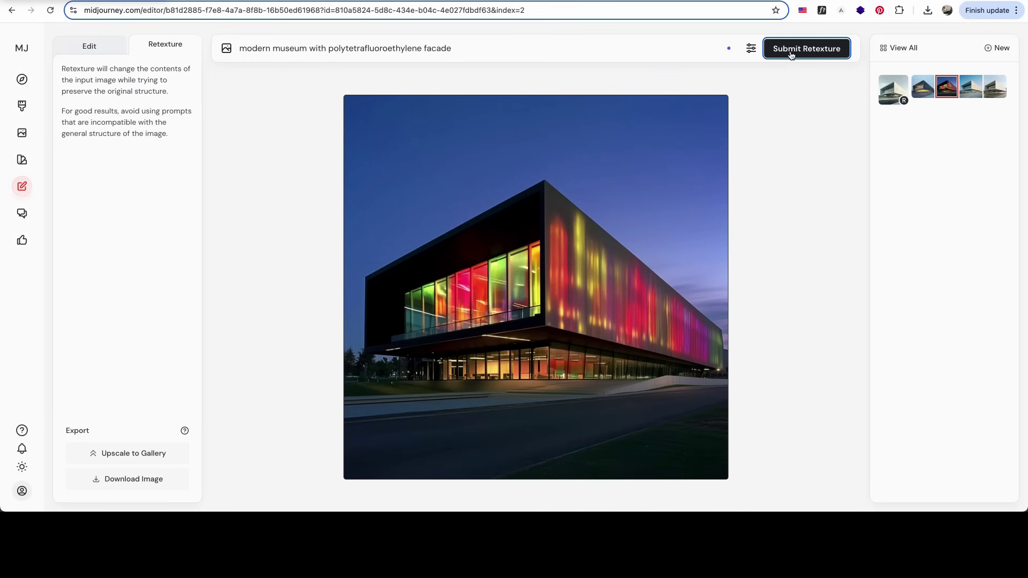
pyautogui.press('Up')
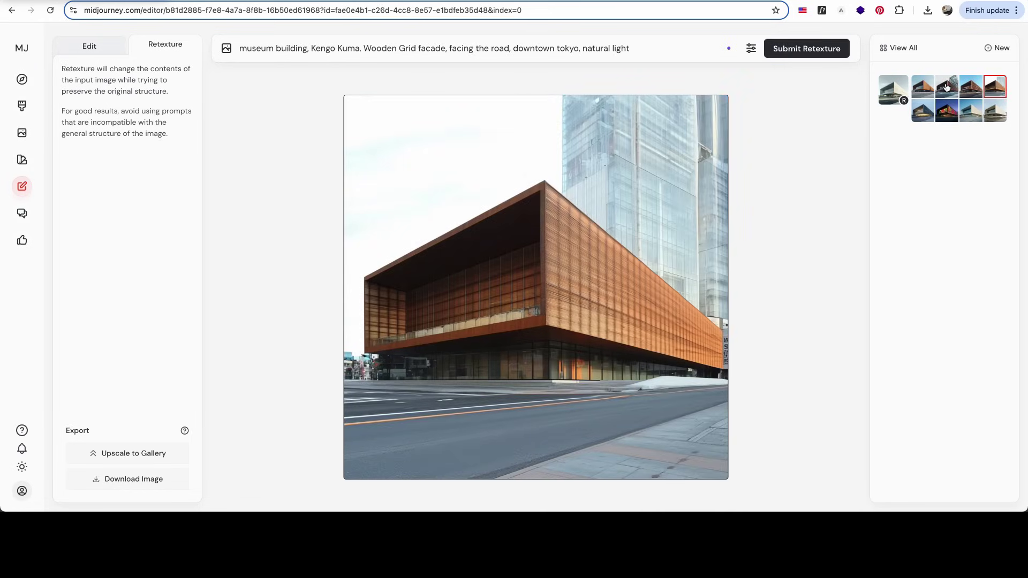
pyautogui.click(947, 87)
pyautogui.press('Right')
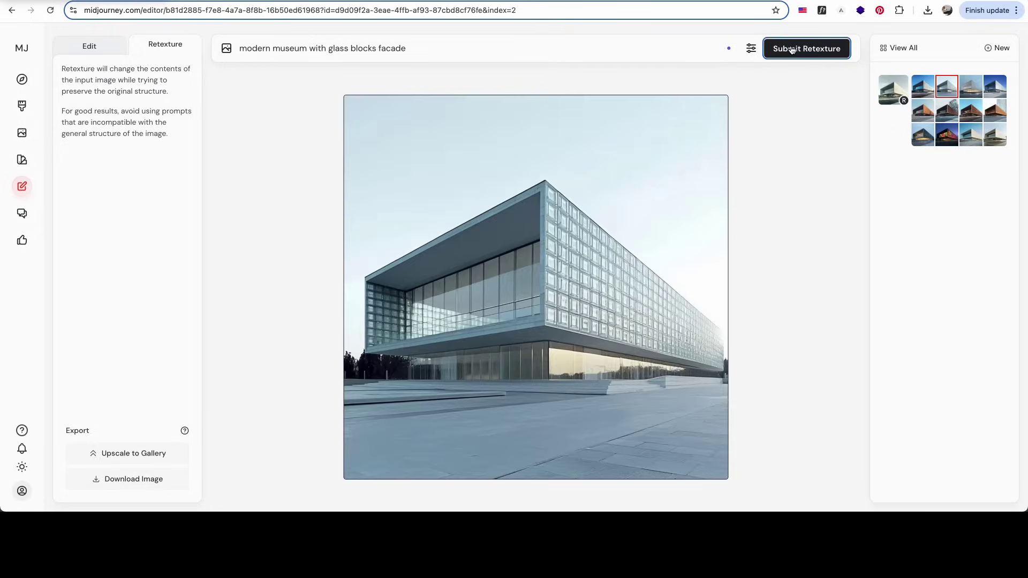
pyautogui.press('Right')
pyautogui.press('Left')
pyautogui.press('Right')
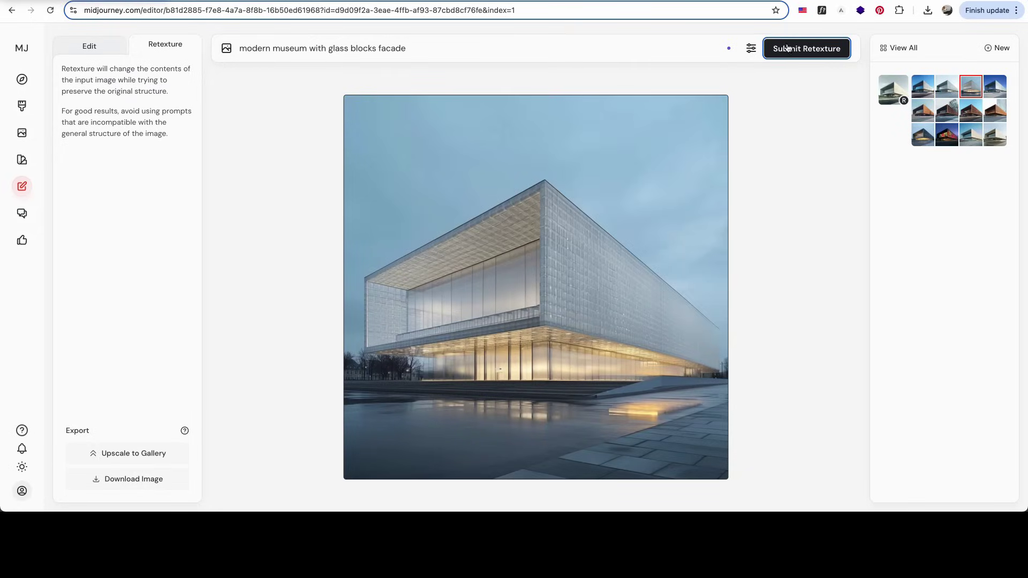
# Step: Compare the blue glass building variant with the misty glass-block museum variant
pyautogui.click(890, 90)
pyautogui.click(994, 93)
pyautogui.click(975, 89)
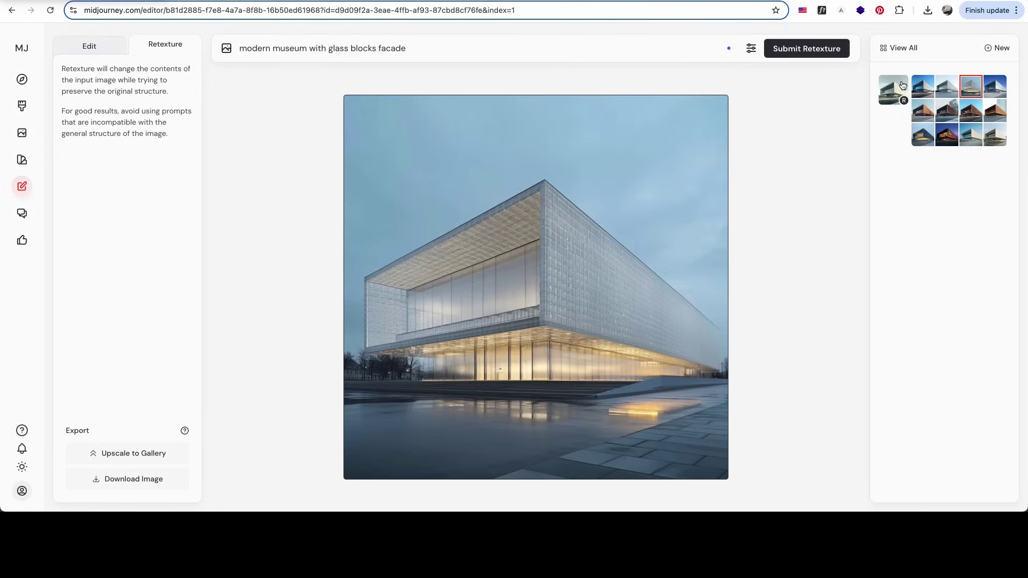
pyautogui.click(885, 85)
pyautogui.click(970, 88)
pyautogui.press('Left')
pyautogui.press('Left')
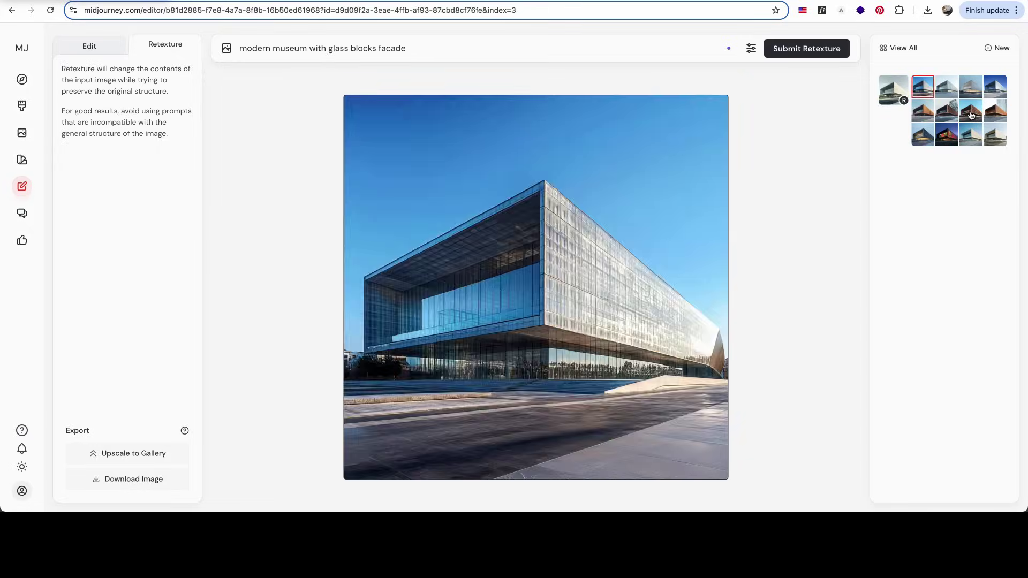
# Step: Return to the concrete museum reference and begin an 'architecture CAD drawing, black and white' prompt
pyautogui.click(971, 115)
pyautogui.click(893, 90)
pyautogui.write('architecture c')
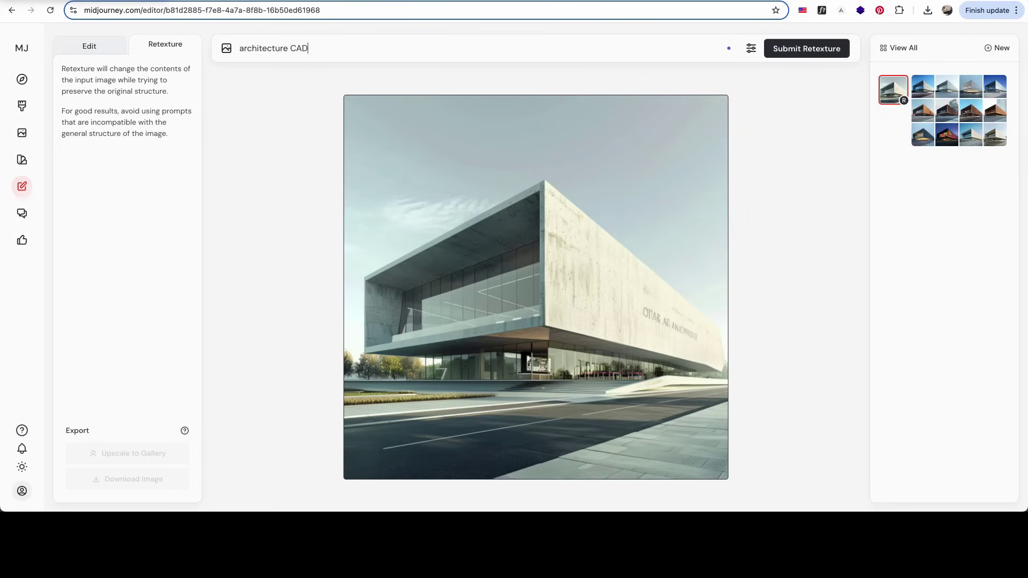
pyautogui.write('AD drawing, black and white, ')
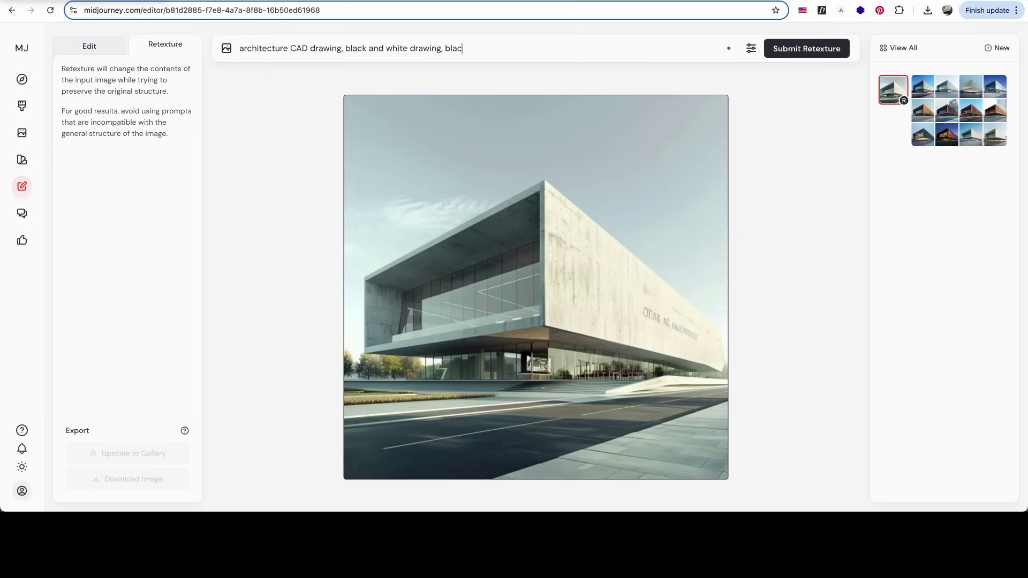
pyautogui.write('s')
# Step: Generate and browse the black-and-white CAD line drawings, then load the city block drawing
pyautogui.press('Return')
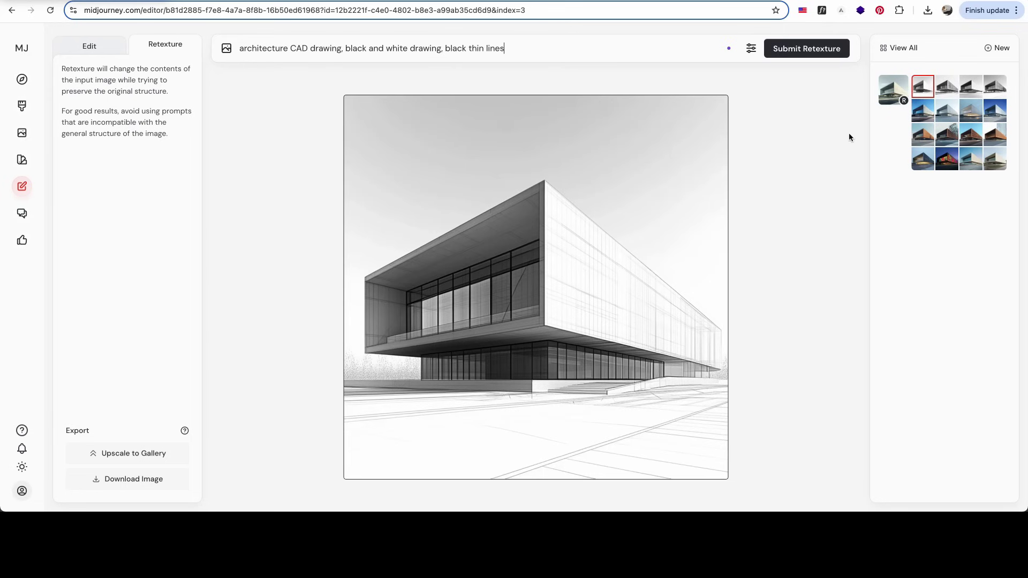
pyautogui.click(947, 88)
pyautogui.press('Right')
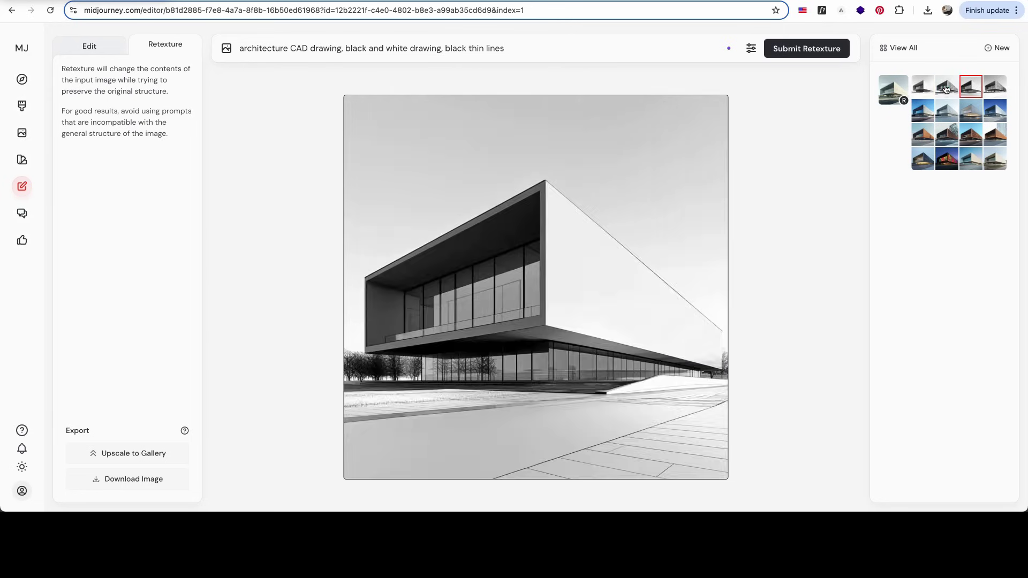
pyautogui.press('Right')
pyautogui.press('Left')
pyautogui.press('Left')
pyautogui.press('Left')
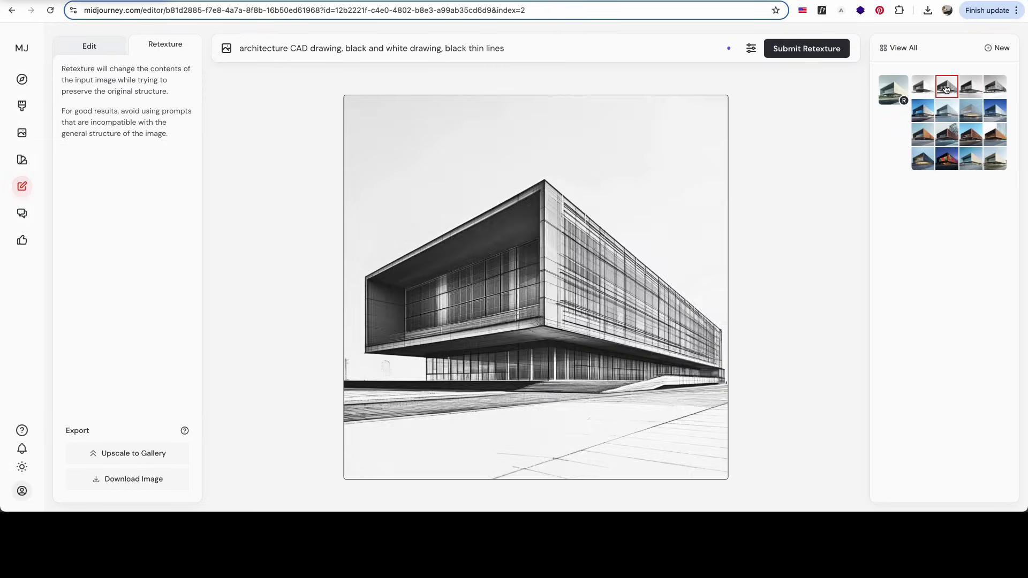
pyautogui.moveTo(947, 88); pyautogui.dragTo(373, 290)
# Step: Enter 'urban design' as the city drawing prompt and replace it with the improved rewording
pyautogui.click(484, 48)
pyautogui.write('urban')
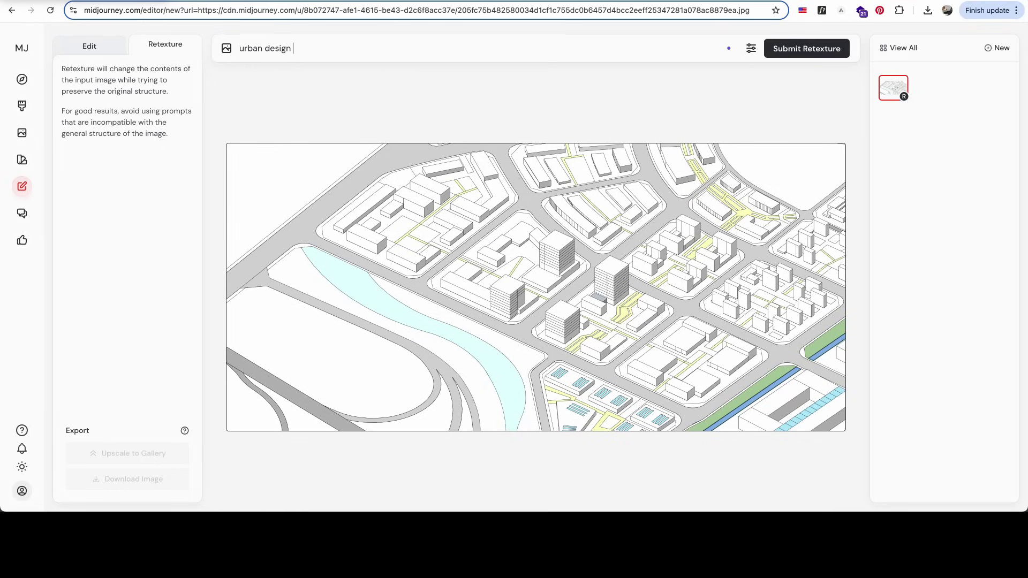
pyautogui.write('design')
pyautogui.moveTo(593, 48); pyautogui.dragTo(225, 53)
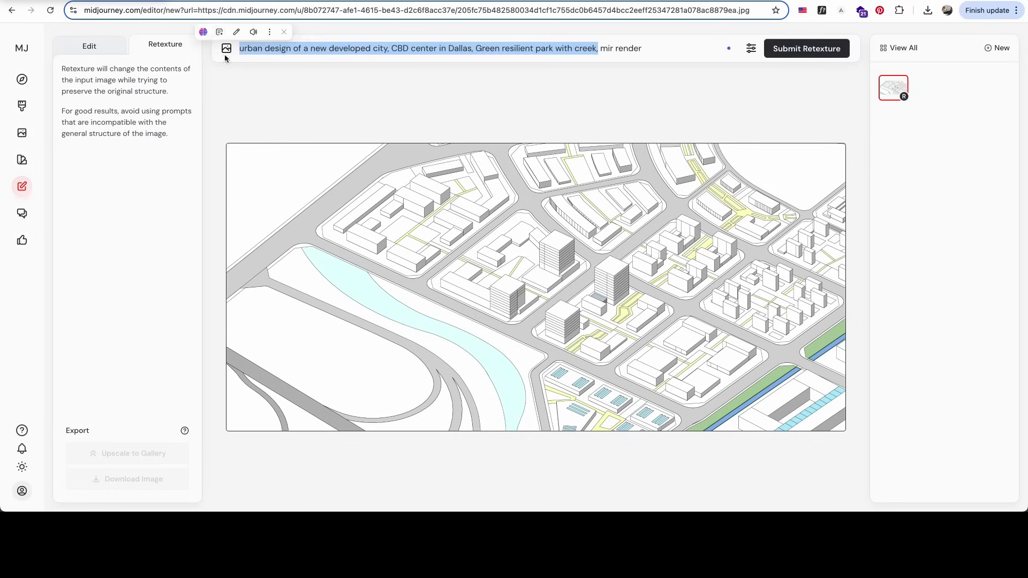
pyautogui.click(225, 53)
pyautogui.click(391, 201)
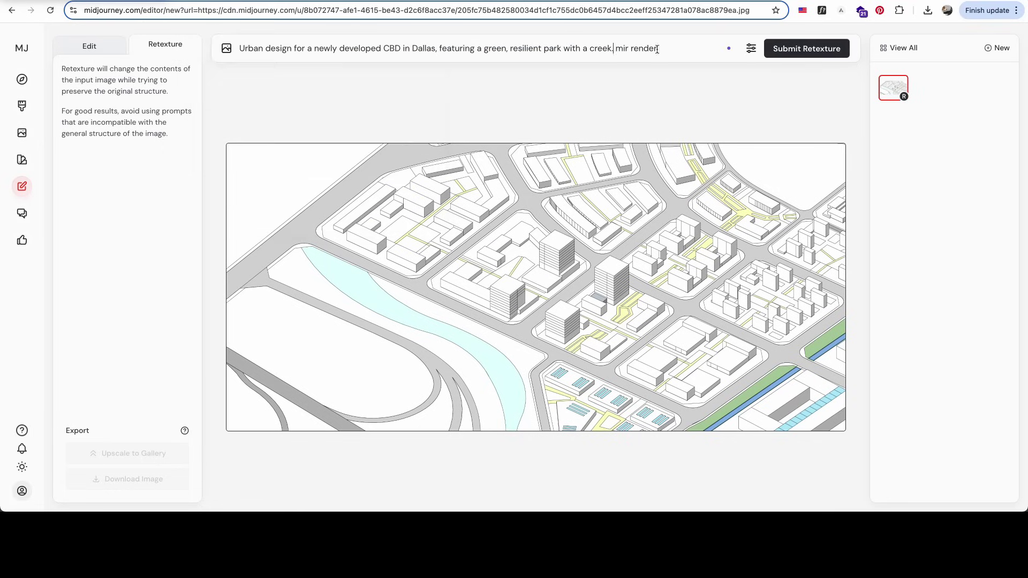
pyautogui.click(672, 49)
# Step: Set the output to landscape 4:3 and adjust the stylization strength
pyautogui.click(752, 50)
pyautogui.click(494, 138)
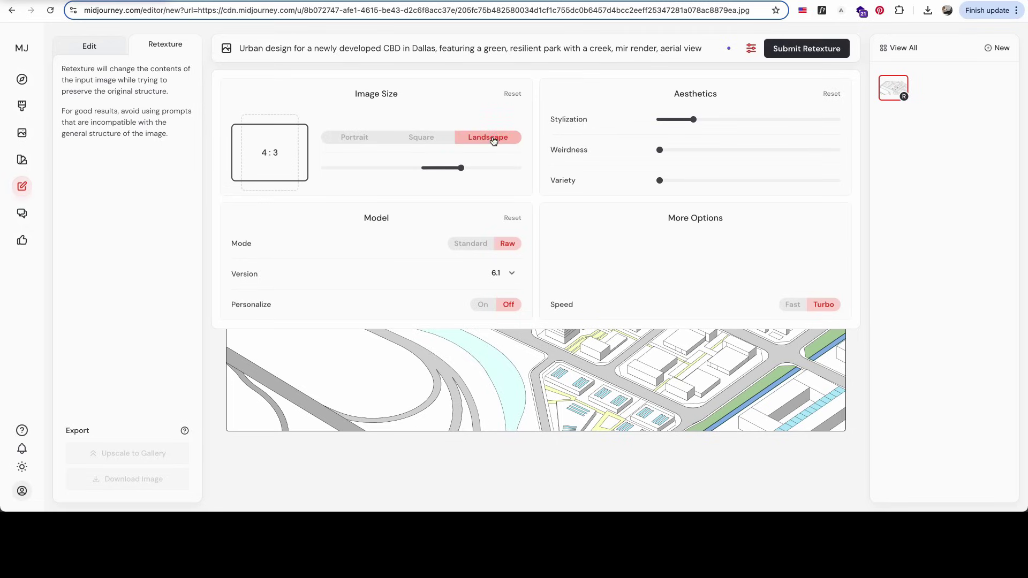
pyautogui.click(673, 119)
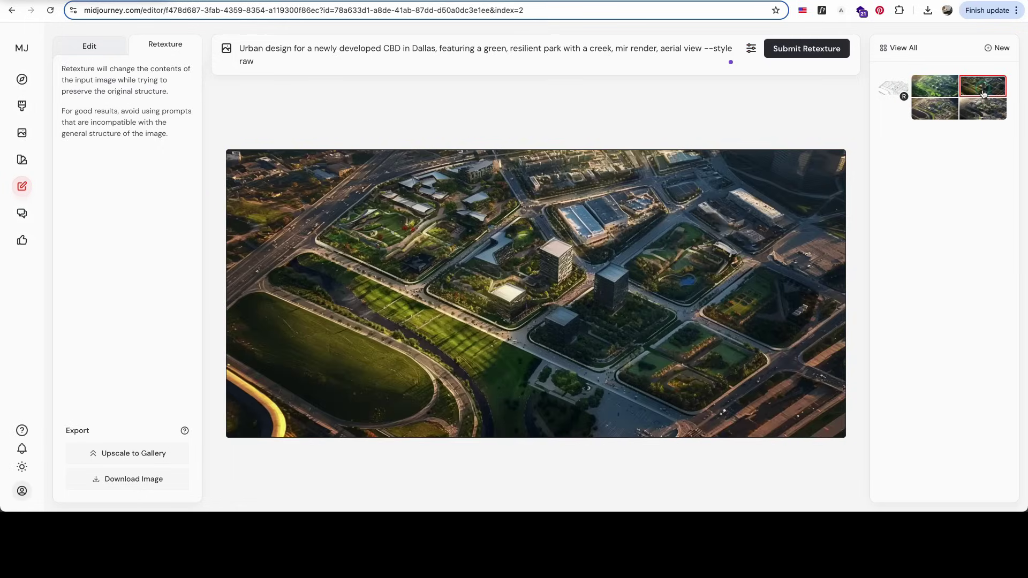
# Step: Compare the aerial render variants with the original city line drawing and open one for editing
pyautogui.click(984, 103)
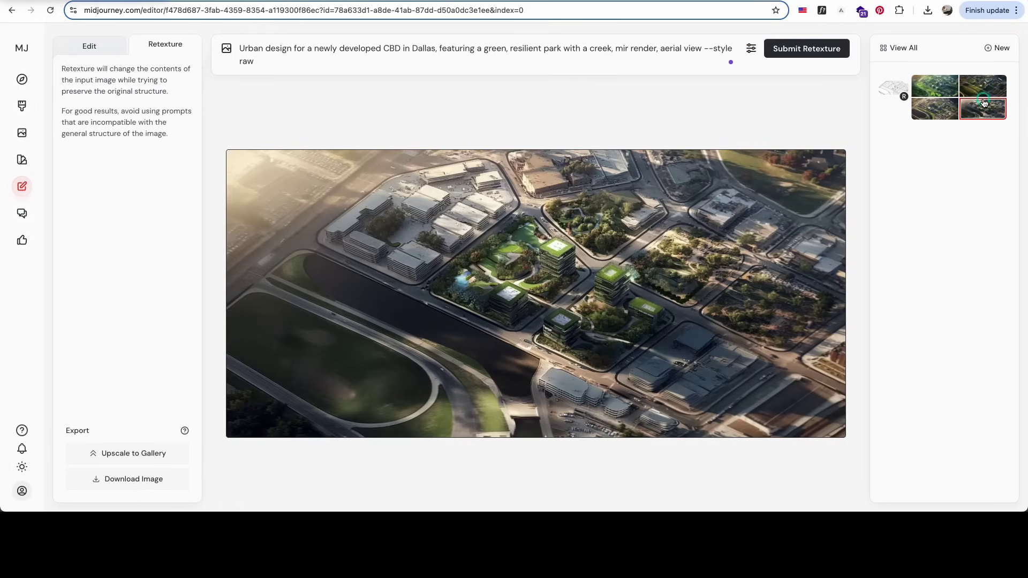
pyautogui.click(943, 107)
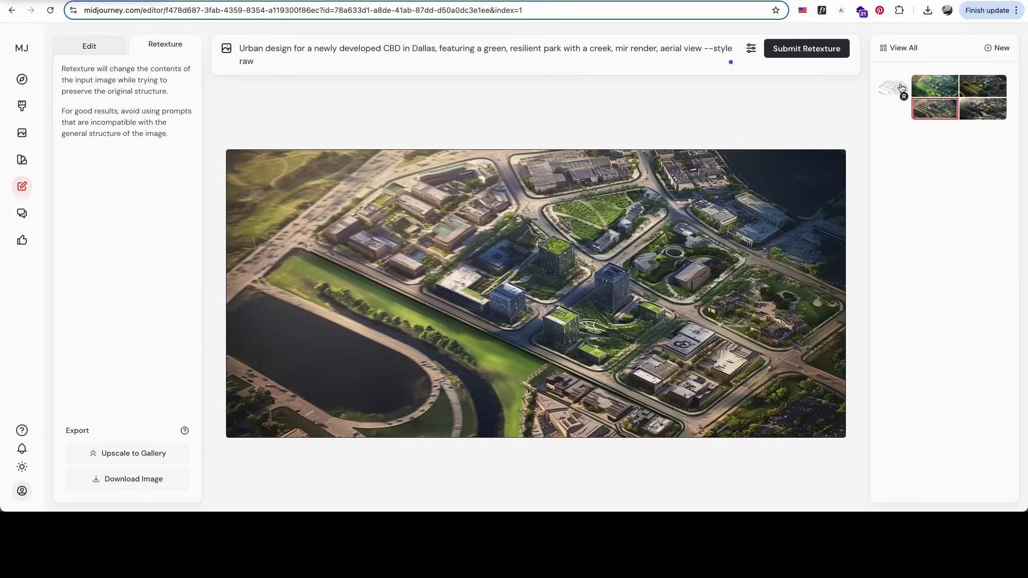
pyautogui.click(893, 89)
pyautogui.click(921, 91)
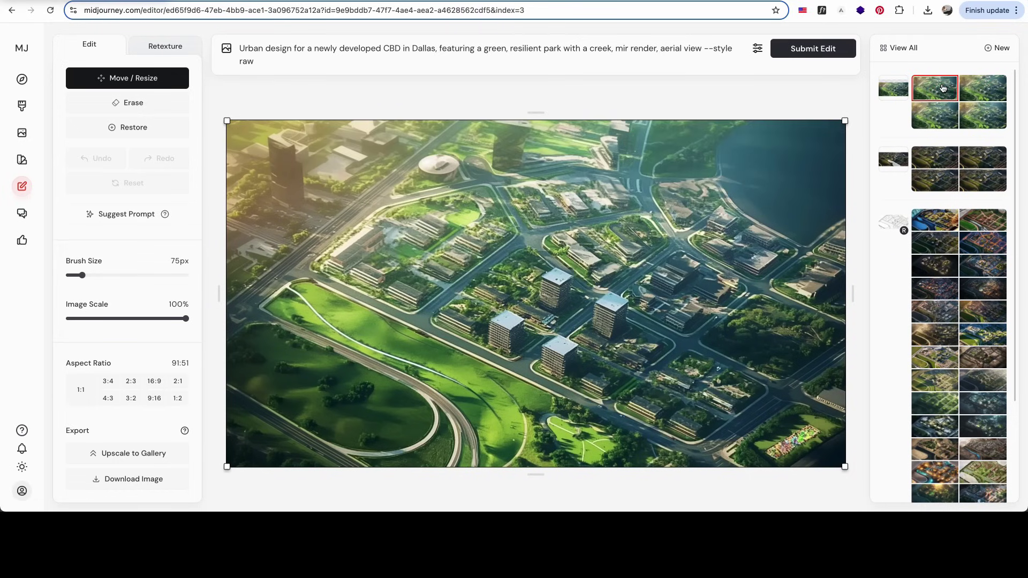
pyautogui.click(988, 89)
pyautogui.click(935, 88)
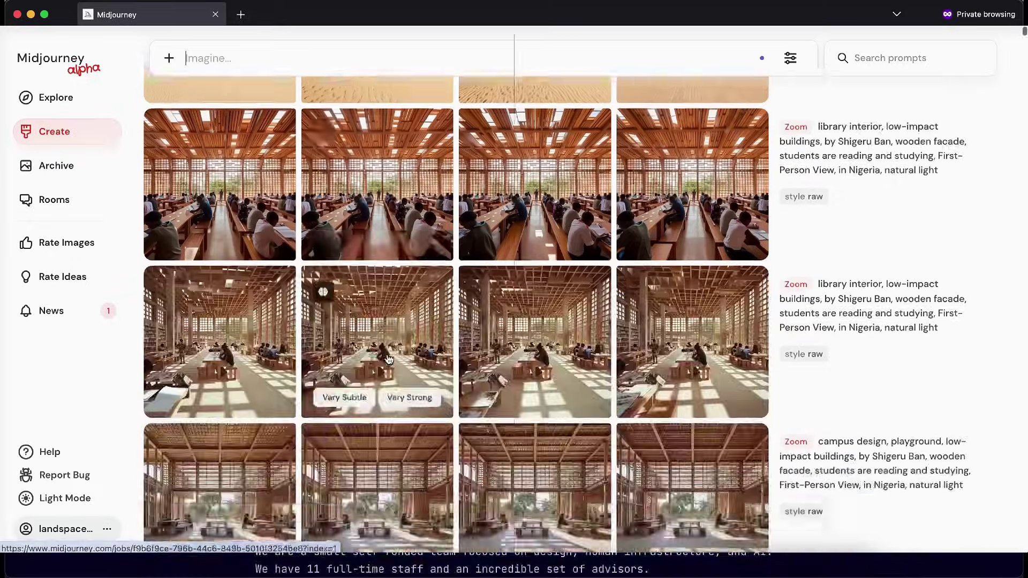
pyautogui.write('-w2')
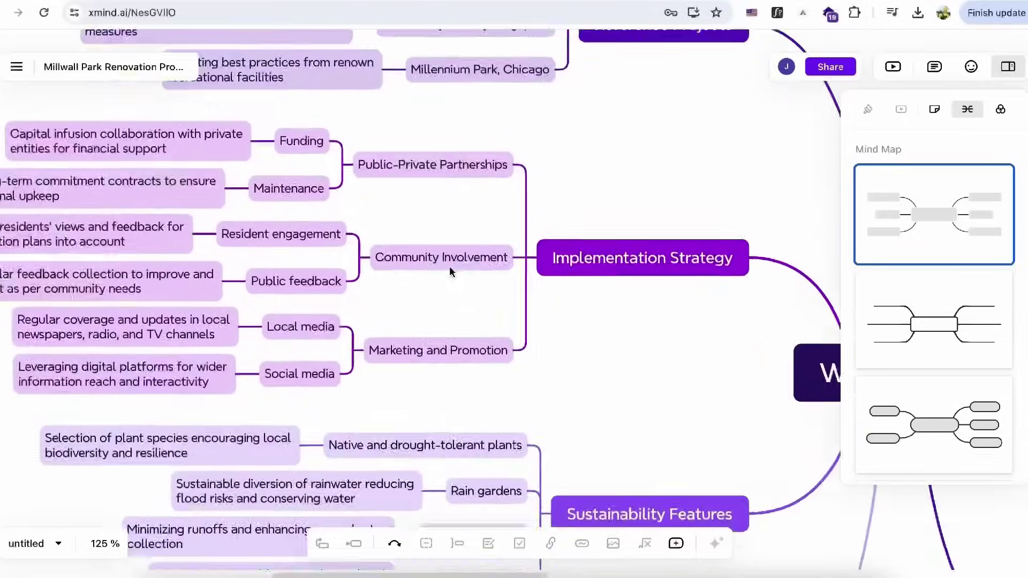
# Step: Scroll the mind map to Site Analysis, showing Accessibility, Monotony and Lack of infrastructure
pyautogui.scroll(-3, 450, 271)
pyautogui.hscroll(12, 449, 271)
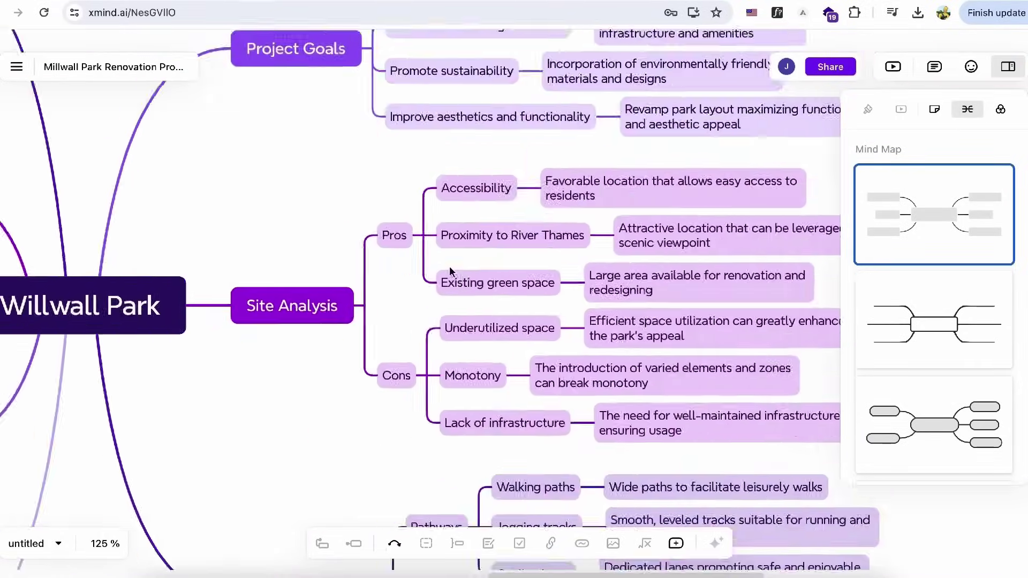